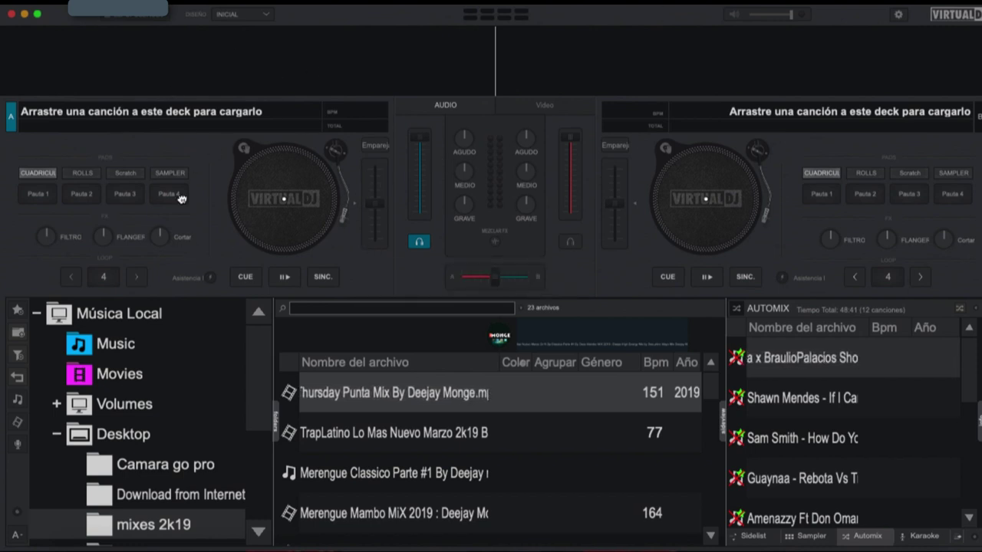
Step: Try the Old and VDJ DARK skins in the skin settings, return to the Default skin and close the settings
{"action": "left_click", "coordinate": [896, 17]}
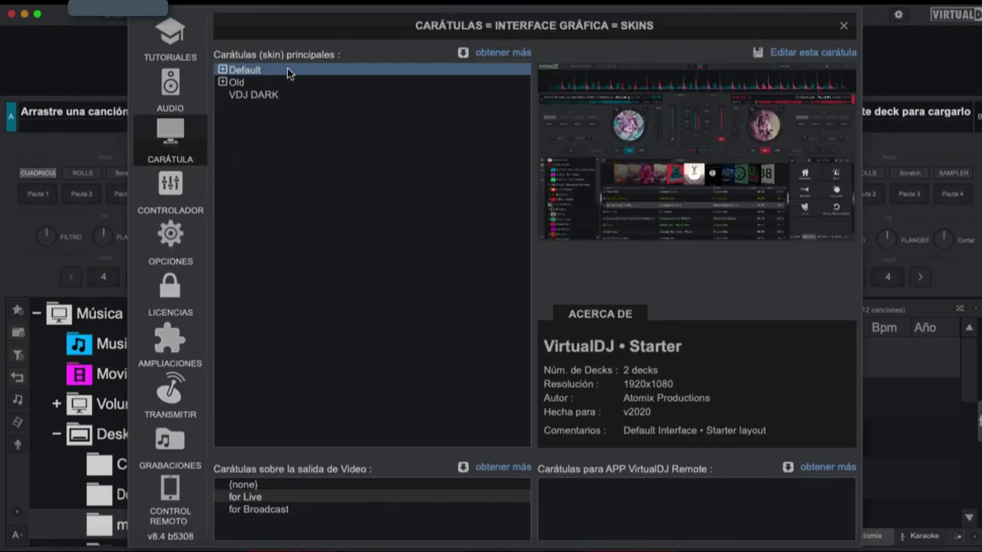
{"action": "left_click", "coordinate": [238, 82]}
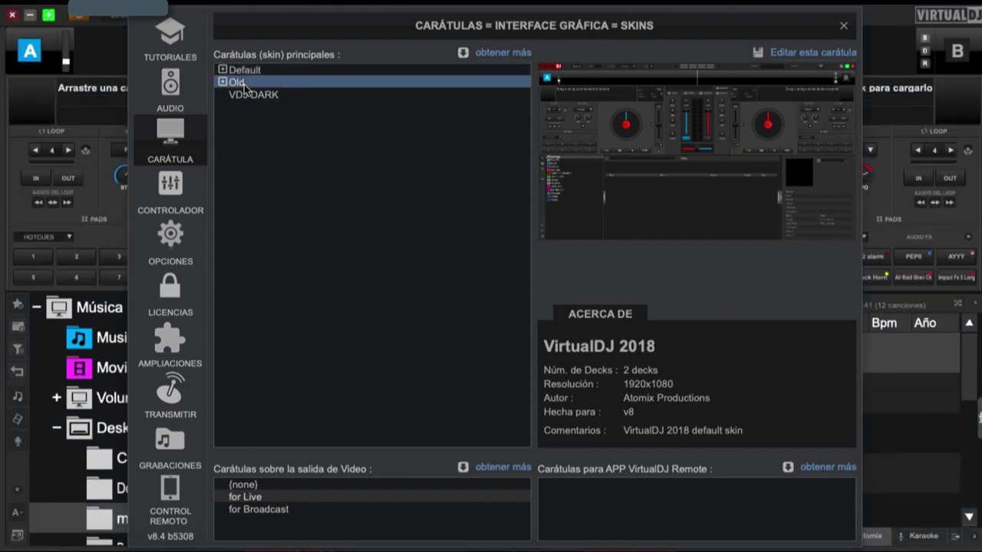
{"action": "mouse_move", "coordinate": [276, 24]}
{"action": "left_mouse_down"}
{"action": "mouse_move", "coordinate": [283, 327]}
{"action": "mouse_move", "coordinate": [176, 538]}
{"action": "mouse_move", "coordinate": [176, 437]}
{"action": "mouse_move", "coordinate": [230, 548]}
{"action": "mouse_move", "coordinate": [331, 435]}
{"action": "mouse_move", "coordinate": [291, 390]}
{"action": "mouse_move", "coordinate": [315, 324]}
{"action": "mouse_move", "coordinate": [232, 261]}
{"action": "mouse_move", "coordinate": [278, 31]}
{"action": "left_mouse_up"}
{"action": "left_click", "coordinate": [268, 95]}
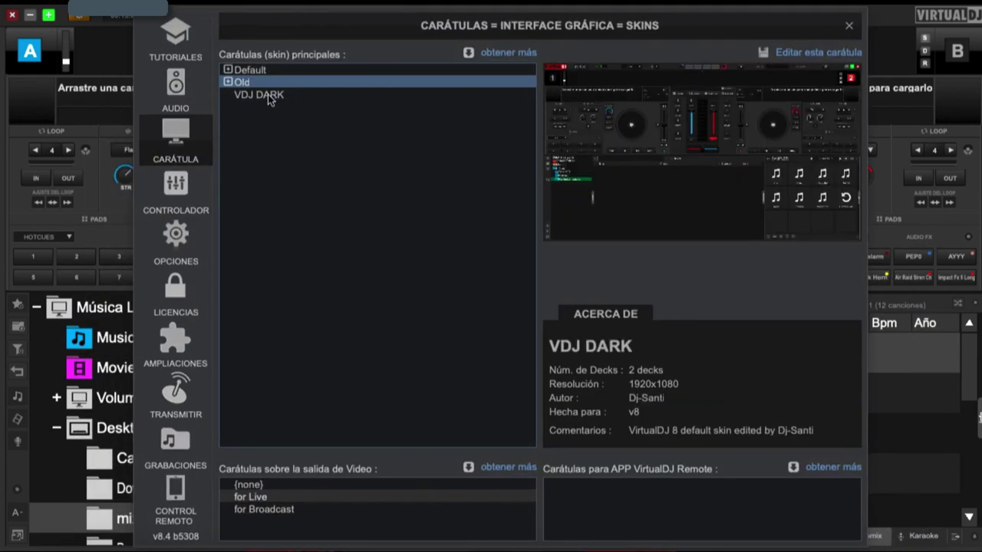
{"action": "left_click_drag", "start_coordinate": [340, 32], "coordinate": [264, 501]}
{"action": "left_click", "coordinate": [472, 102]}
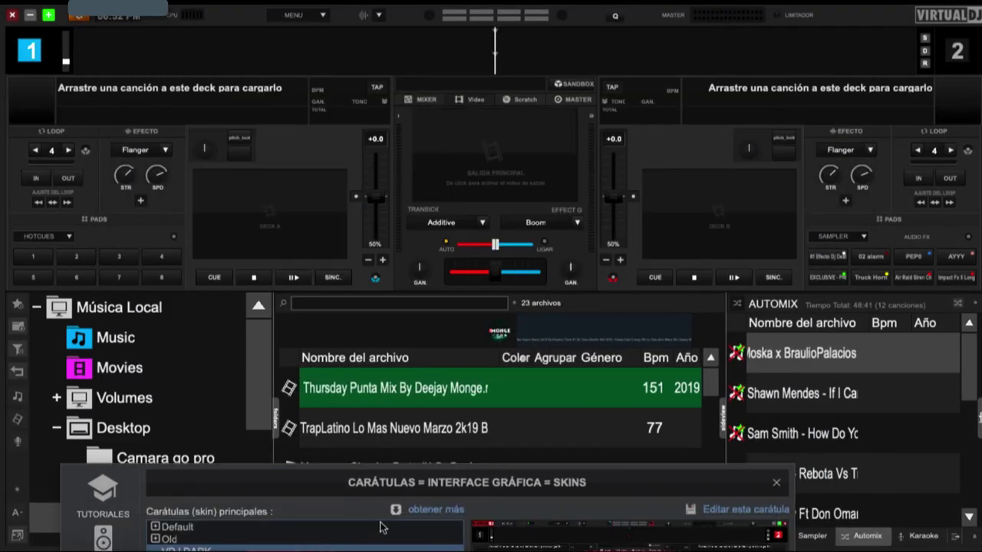
{"action": "left_click_drag", "start_coordinate": [309, 488], "coordinate": [376, 40]}
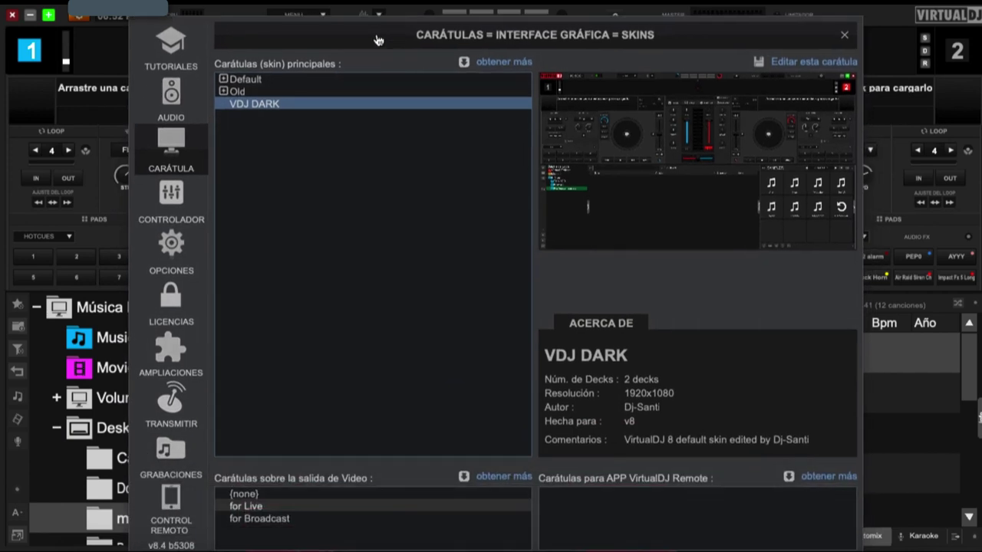
{"action": "left_click", "coordinate": [254, 83]}
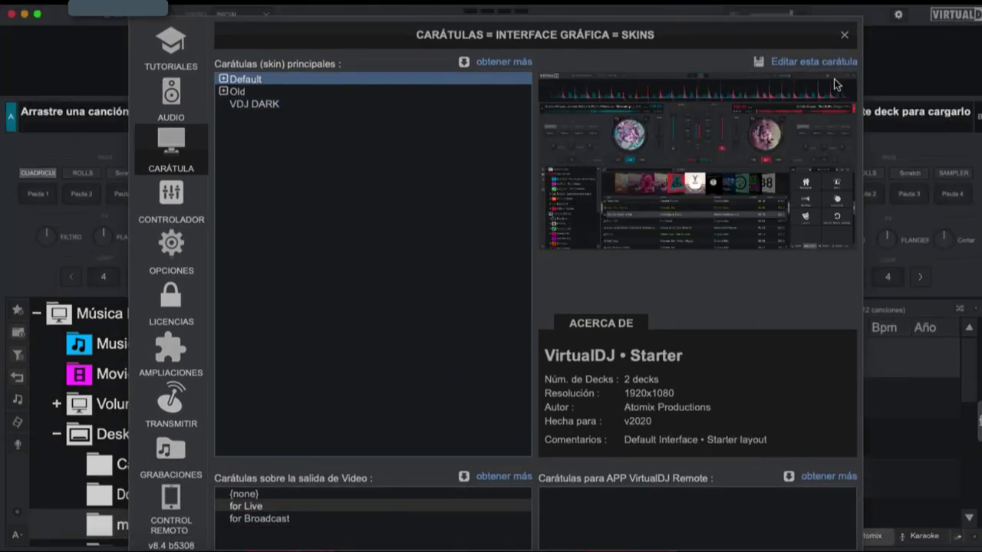
{"action": "left_click", "coordinate": [844, 36]}
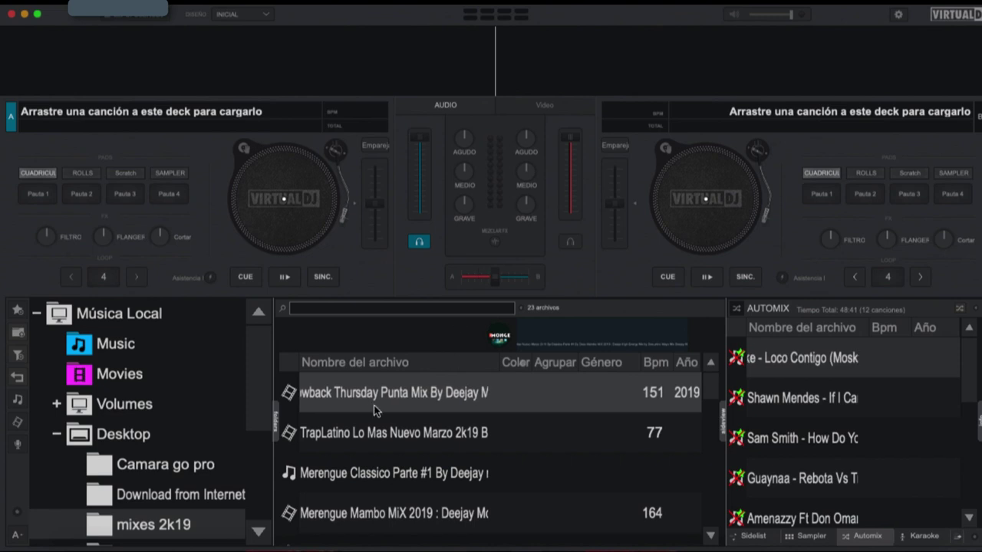
Step: Load the Merengue Classico Parte #1 mix from the mixes 2k19 folder onto deck A and play it briefly
{"action": "left_click", "coordinate": [356, 441]}
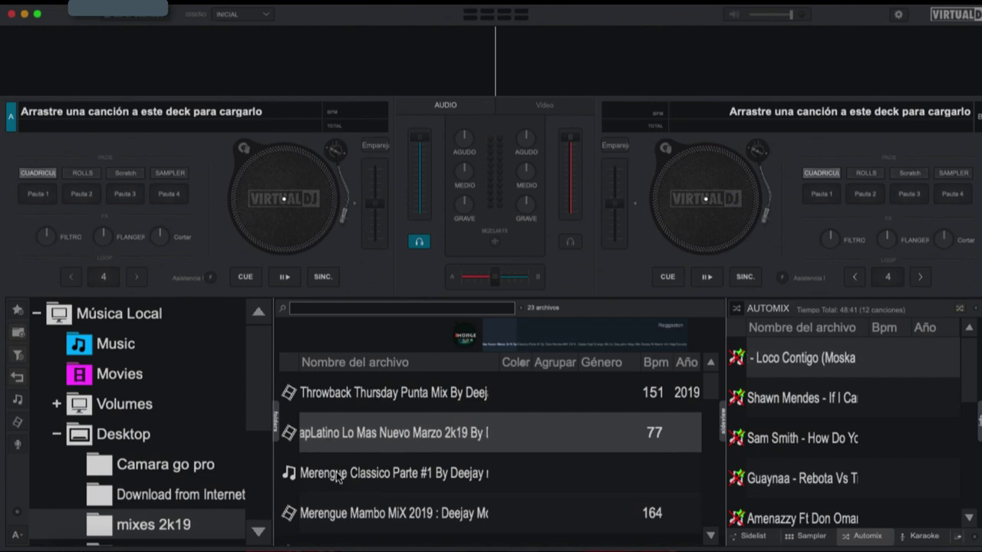
{"action": "left_click_drag", "start_coordinate": [356, 473], "coordinate": [269, 198]}
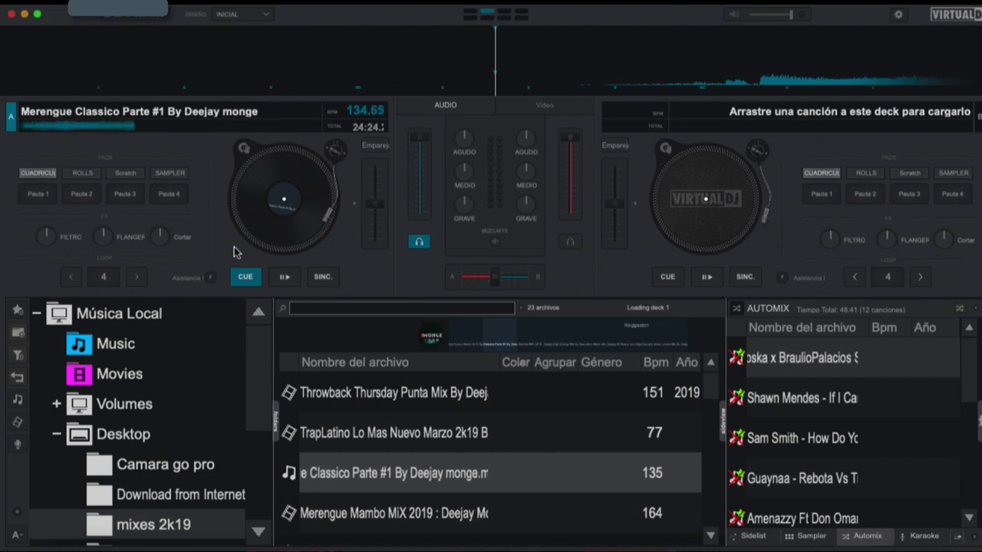
{"action": "left_click", "coordinate": [284, 277]}
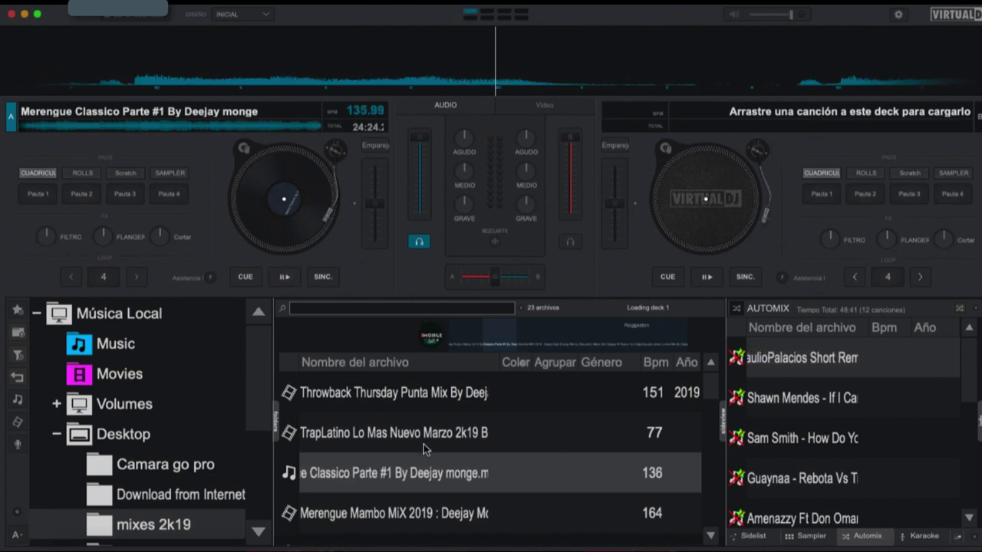
Step: Load the TrapLatino Lo Mas Nuevo Marzo 2k19 mix onto deck B and dismiss the floating video window
{"action": "left_click_drag", "start_coordinate": [417, 434], "coordinate": [755, 143]}
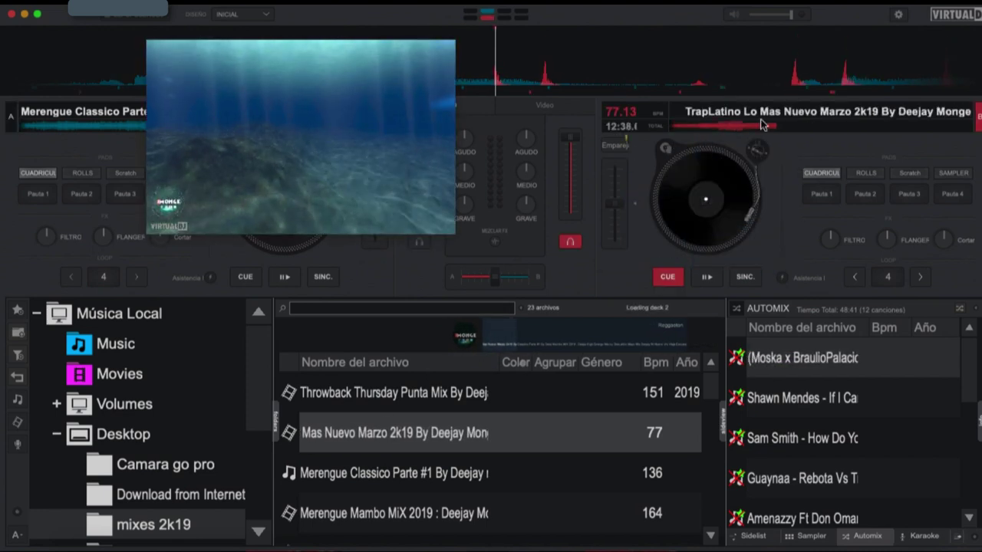
{"action": "right_click", "coordinate": [129, 123]}
{"action": "left_click", "coordinate": [188, 199]}
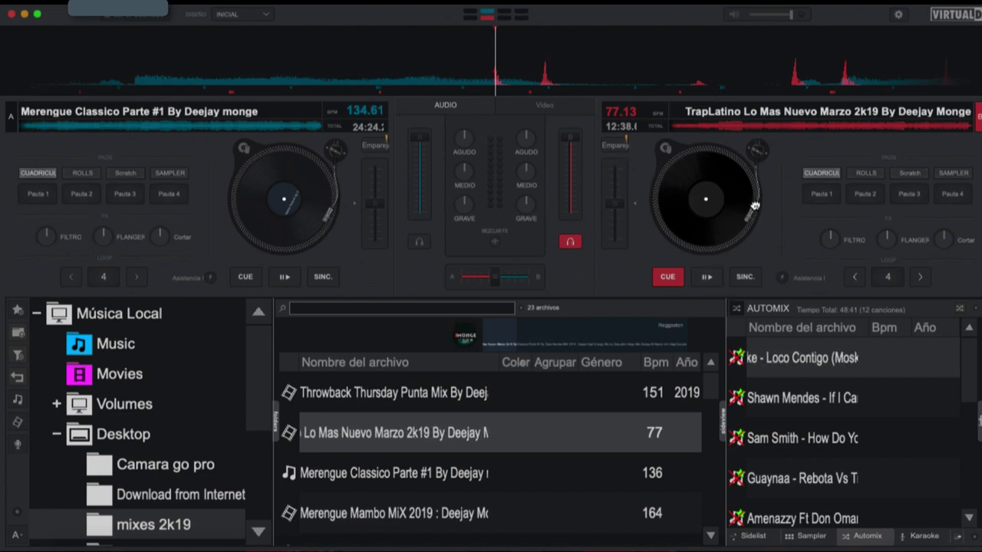
Step: Play the deck B track briefly and switch the central mixer to its video view
{"action": "left_click", "coordinate": [709, 280]}
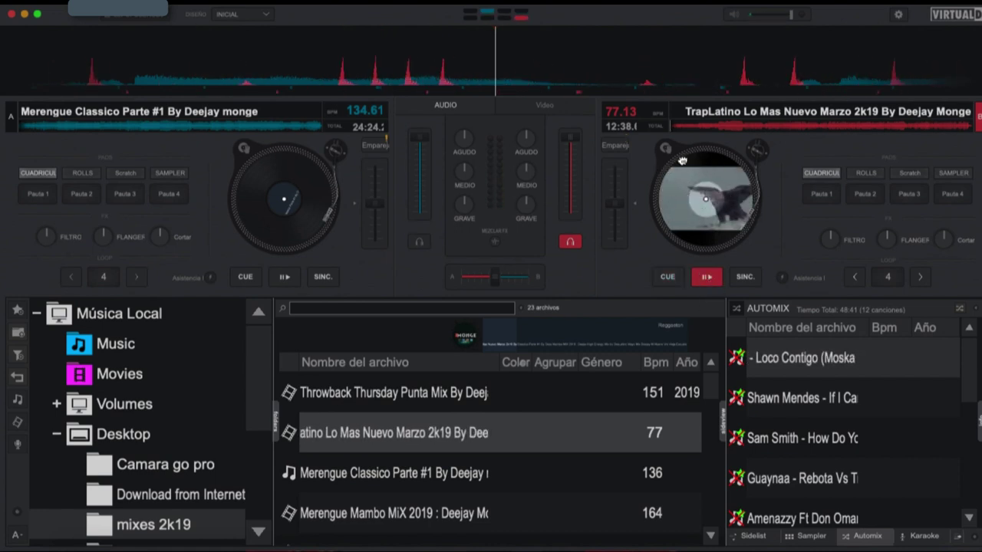
{"action": "left_click", "coordinate": [703, 279]}
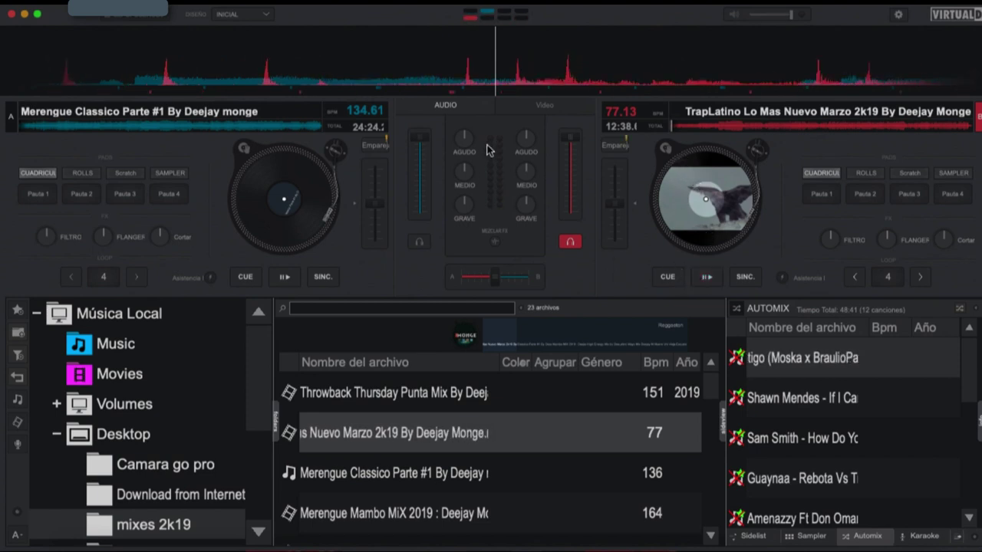
{"action": "left_click", "coordinate": [533, 107]}
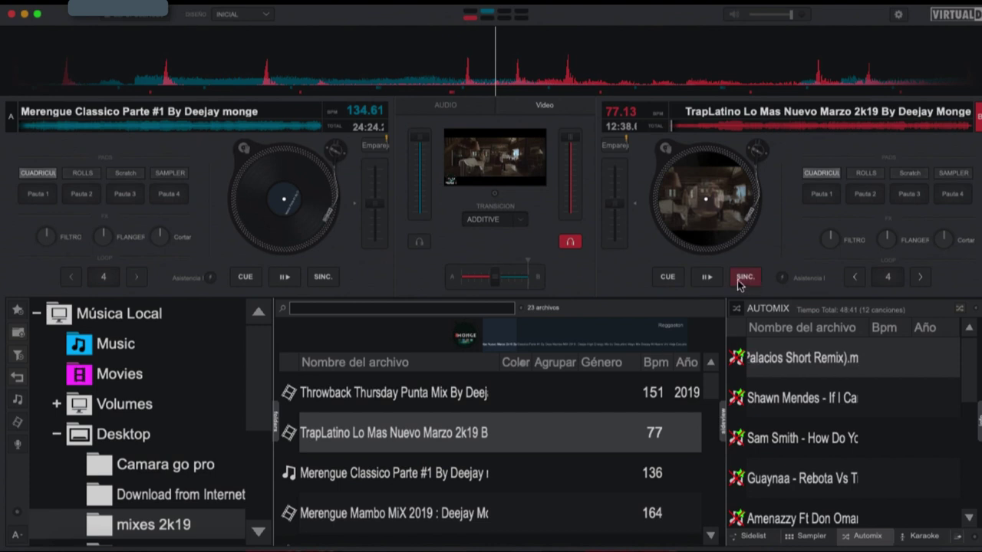
{"action": "left_click", "coordinate": [705, 277]}
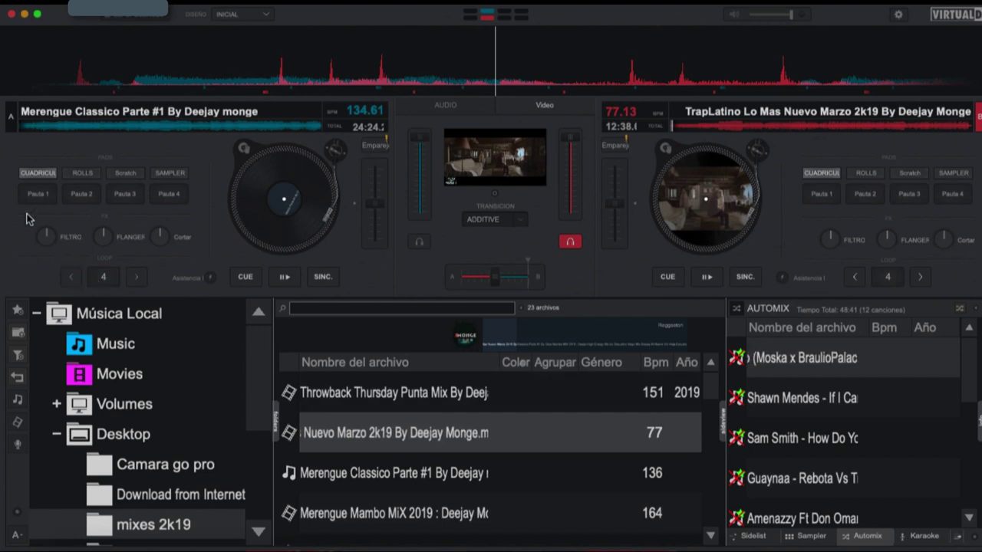
Step: Set deck A's pads to Scratch and try the SCR BABY, BENGALAS, SCR JET and BACKSPIN effects
{"action": "left_click", "coordinate": [124, 175]}
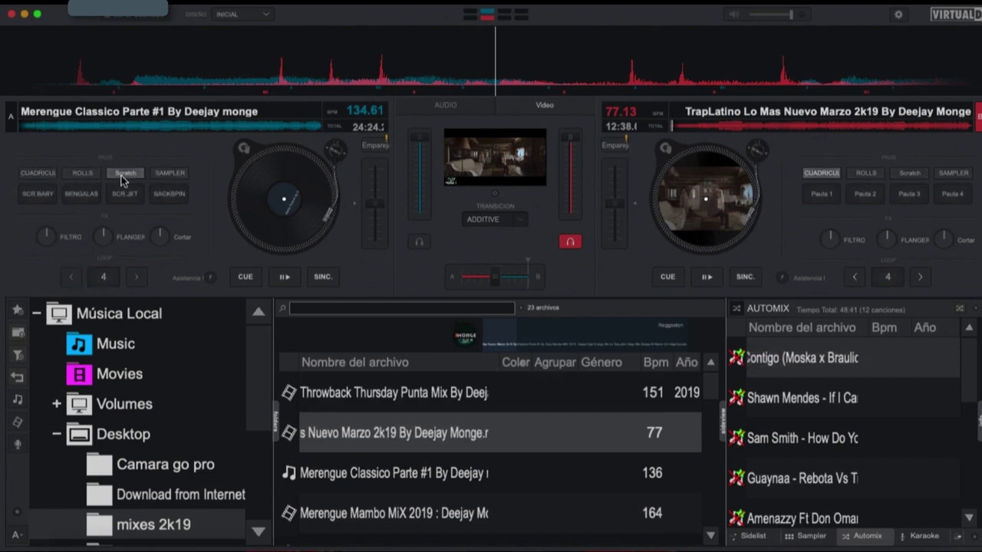
{"action": "left_click", "coordinate": [37, 195]}
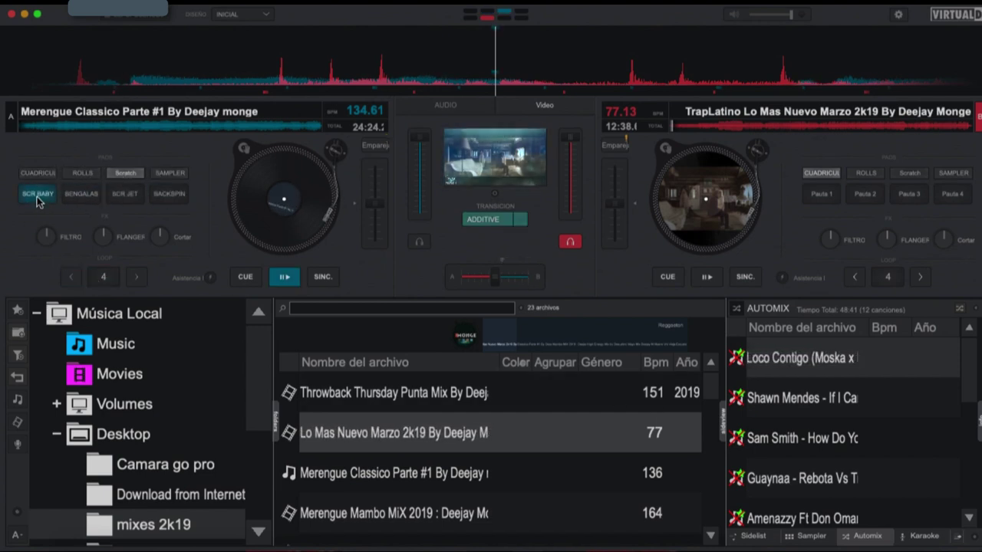
{"action": "left_click", "coordinate": [81, 195]}
{"action": "left_click", "coordinate": [125, 194]}
{"action": "left_click", "coordinate": [167, 195]}
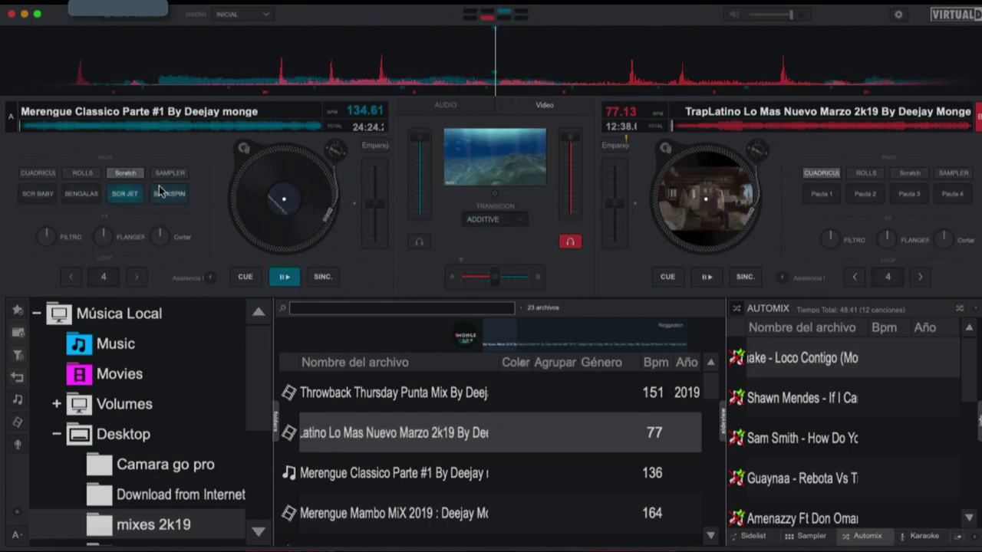
Step: Set deck A's pads to SAMPLER, trigger the second sample and toggle the deck's playback
{"action": "left_click", "coordinate": [169, 174]}
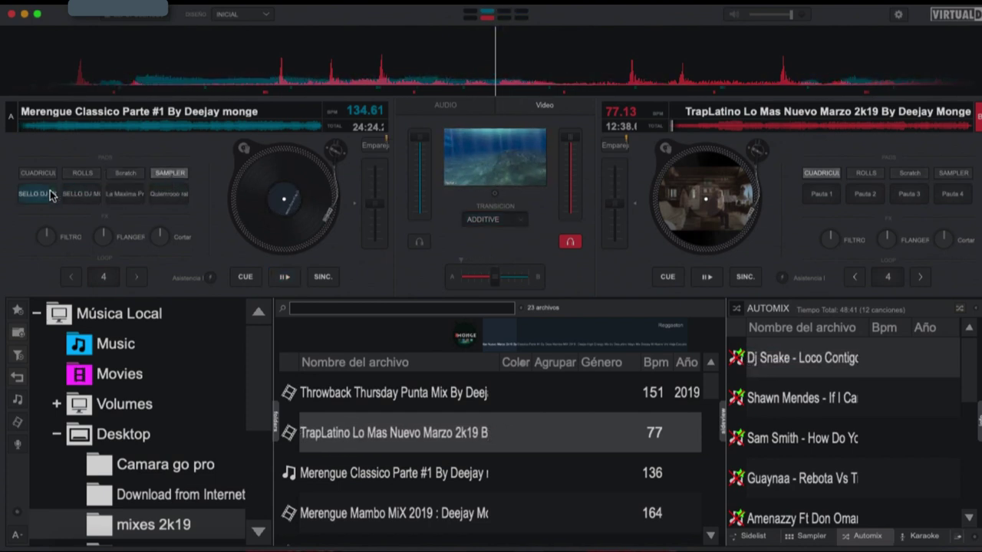
{"action": "left_click", "coordinate": [81, 195]}
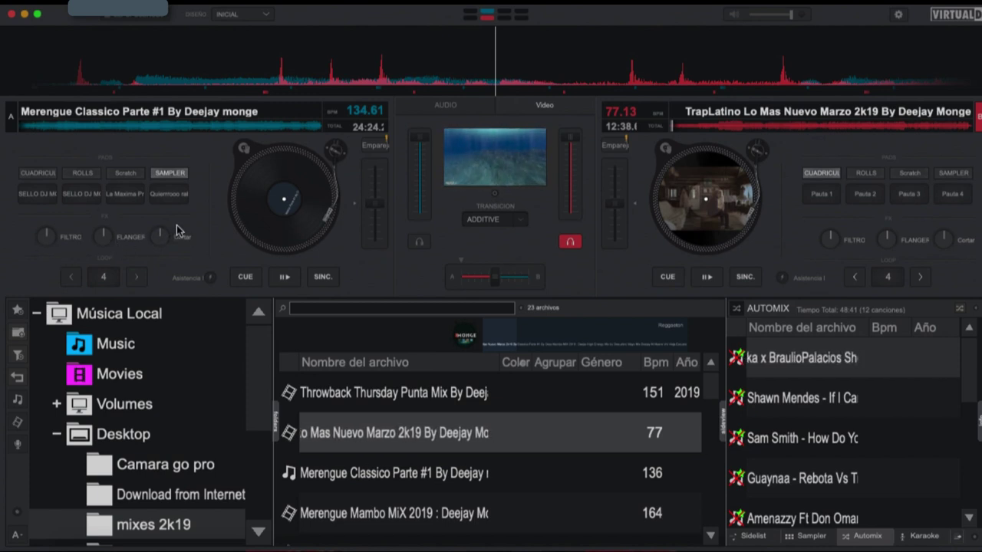
{"action": "left_click", "coordinate": [281, 277]}
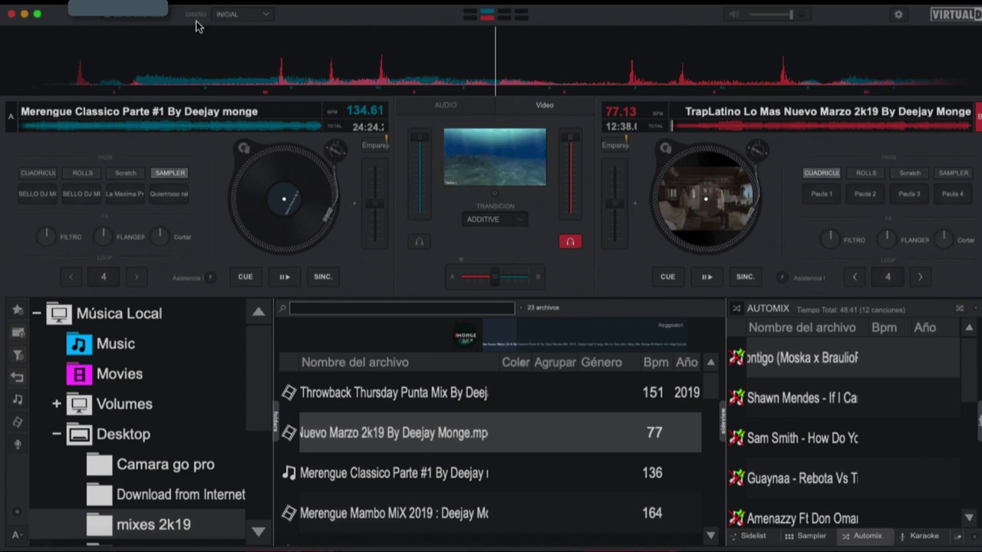
Step: Switch the layout to ESENCIAL and look through the central mixer's scratch, master, video and audio views
{"action": "left_click", "coordinate": [259, 16]}
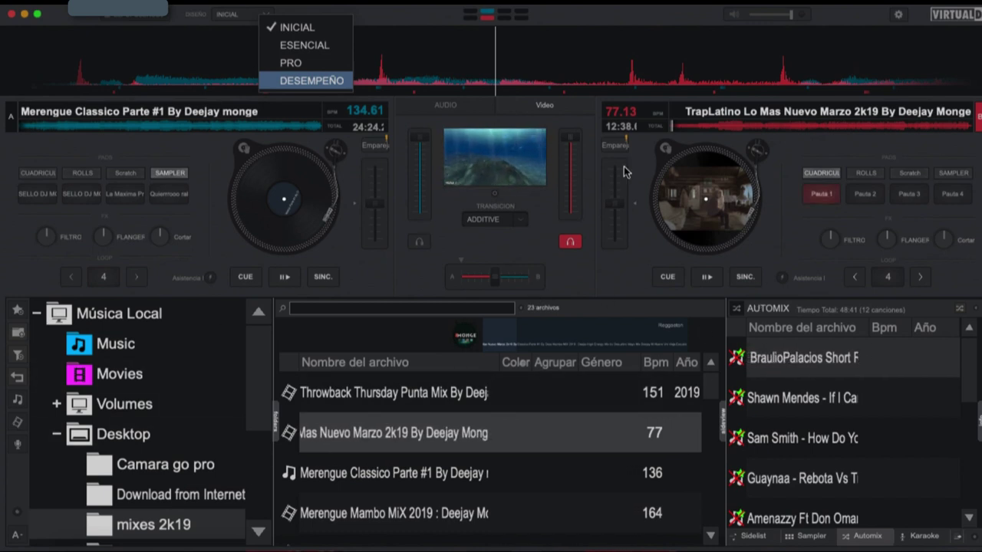
{"action": "left_click", "coordinate": [306, 45]}
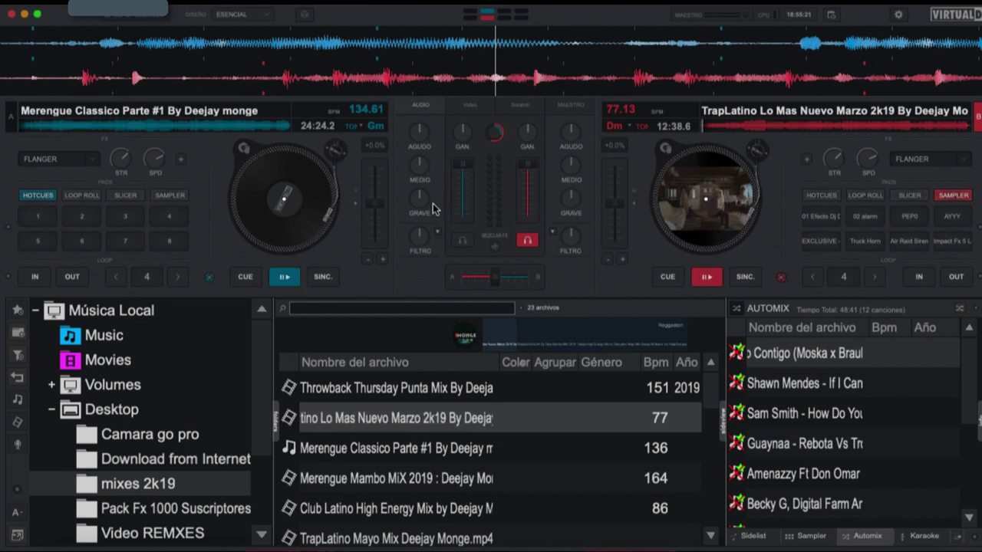
{"action": "left_click", "coordinate": [531, 115]}
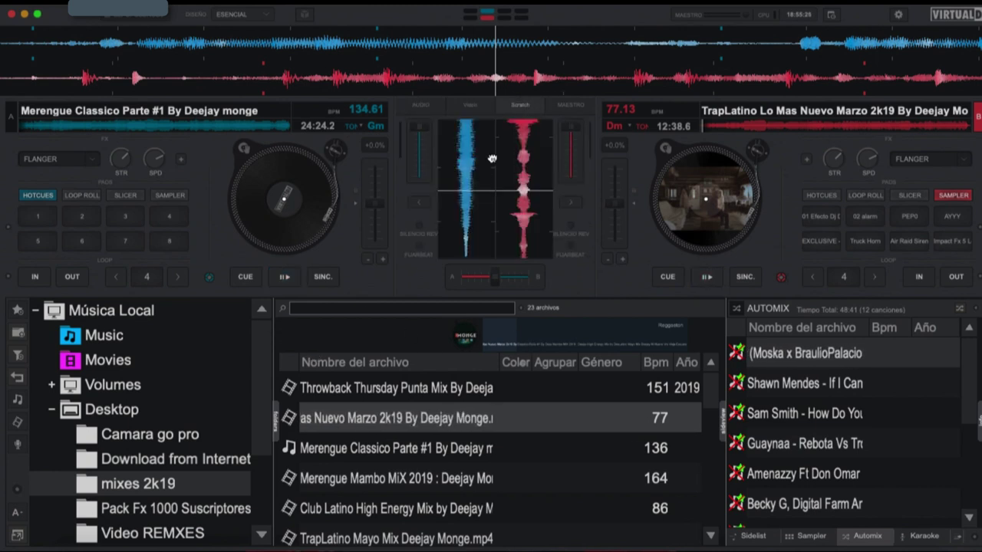
{"action": "left_click", "coordinate": [578, 112]}
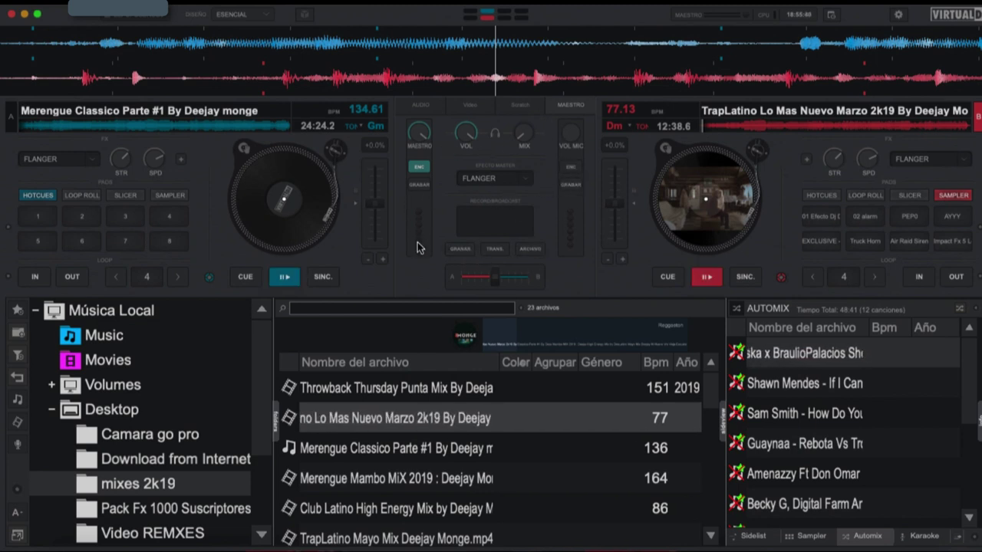
{"action": "left_click", "coordinate": [470, 105]}
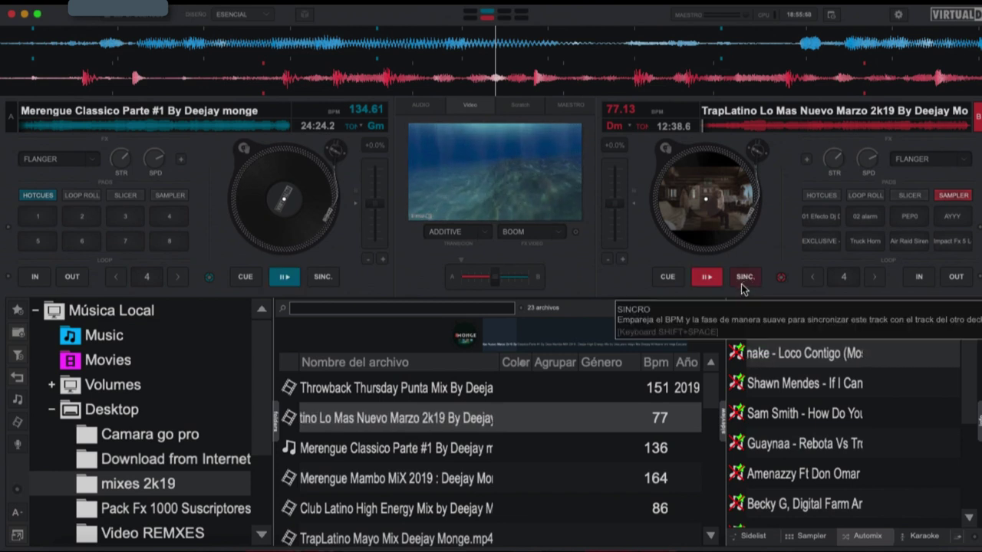
{"action": "left_click", "coordinate": [426, 105]}
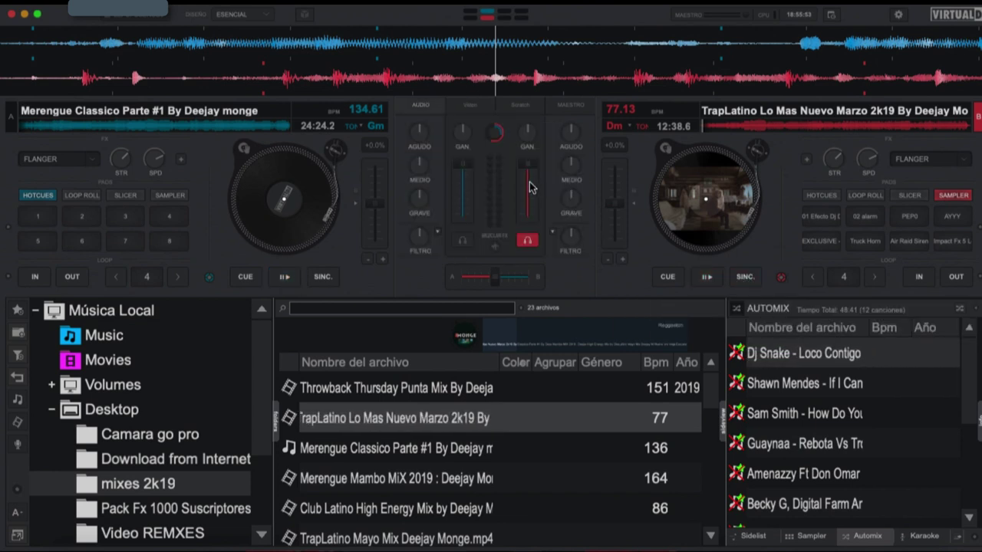
Step: Lower both deck volume faders to the minimum and play deck B with the mixer's video view shown
{"action": "left_click_drag", "start_coordinate": [532, 187], "coordinate": [532, 249]}
{"action": "left_click_drag", "start_coordinate": [451, 176], "coordinate": [457, 273]}
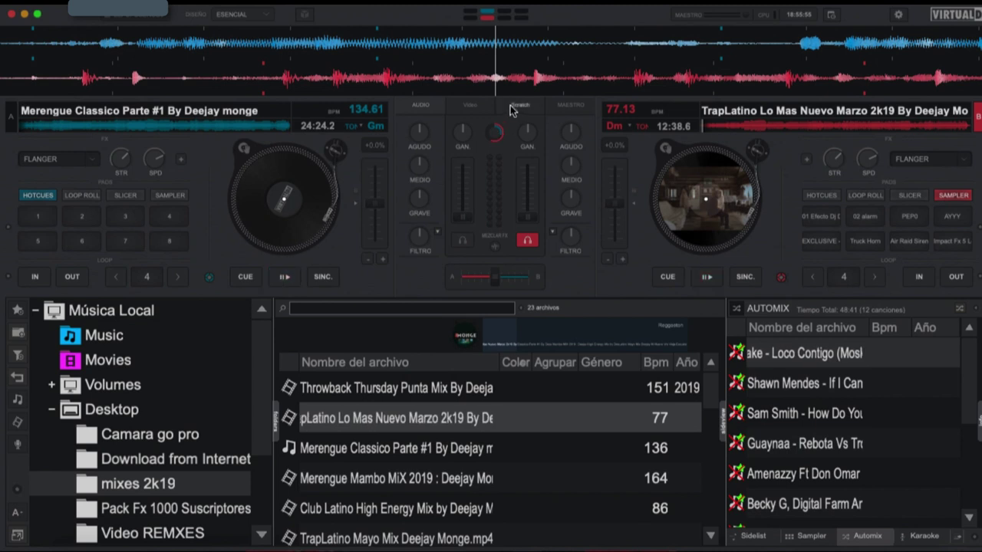
{"action": "left_click", "coordinate": [469, 105]}
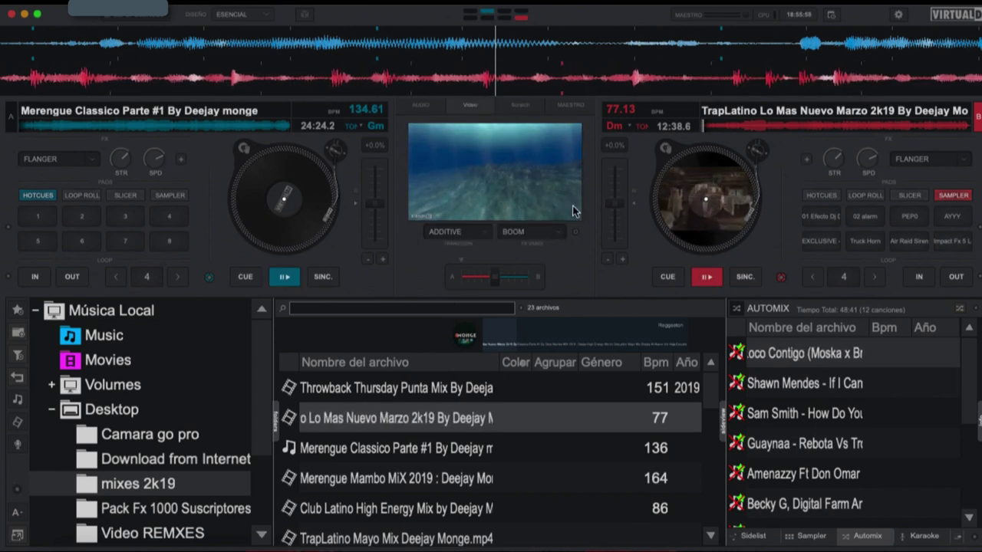
Step: Raise deck B's volume fader partway in the audio mixer and mute the computer's sound
{"action": "left_click", "coordinate": [434, 107]}
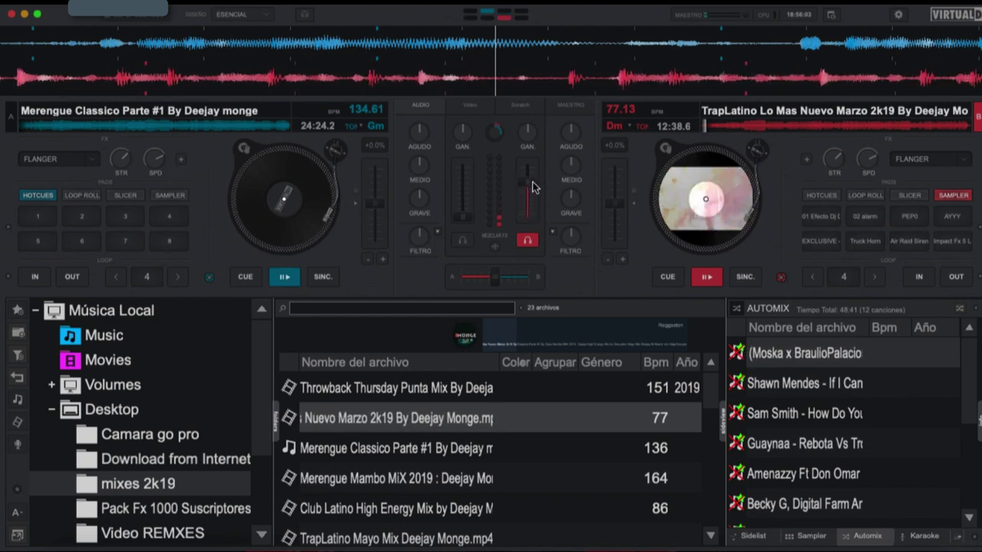
{"action": "key", "text": "XF86AudioRaiseVolume"}
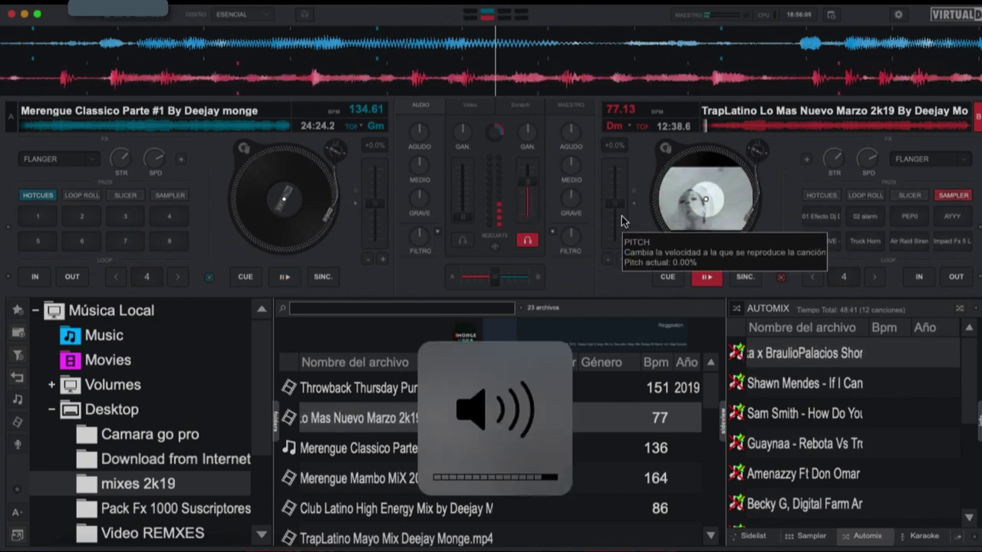
{"action": "key", "text": "XF86AudioMute"}
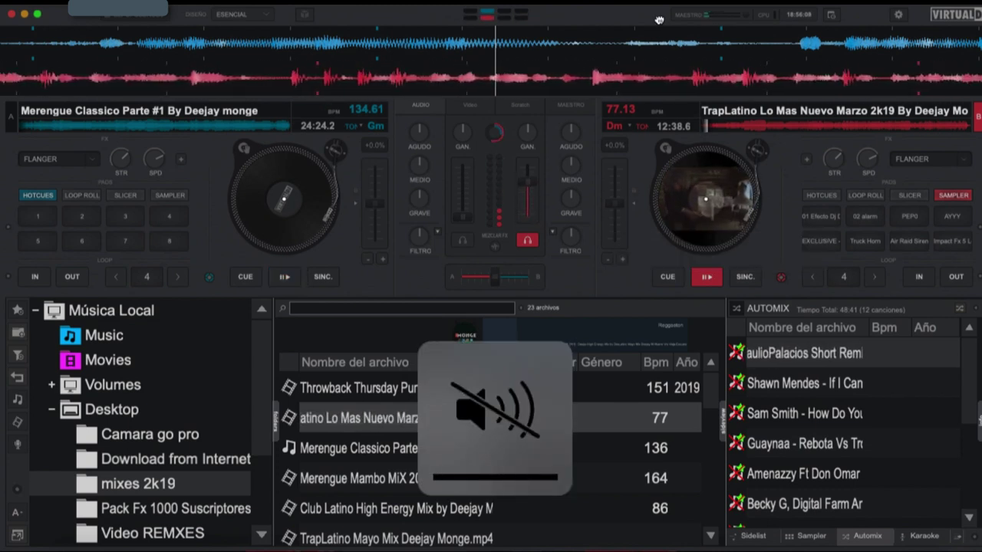
Step: Examine the scratch waveforms and the video output in the central mixer while deck B plays
{"action": "left_click", "coordinate": [527, 107]}
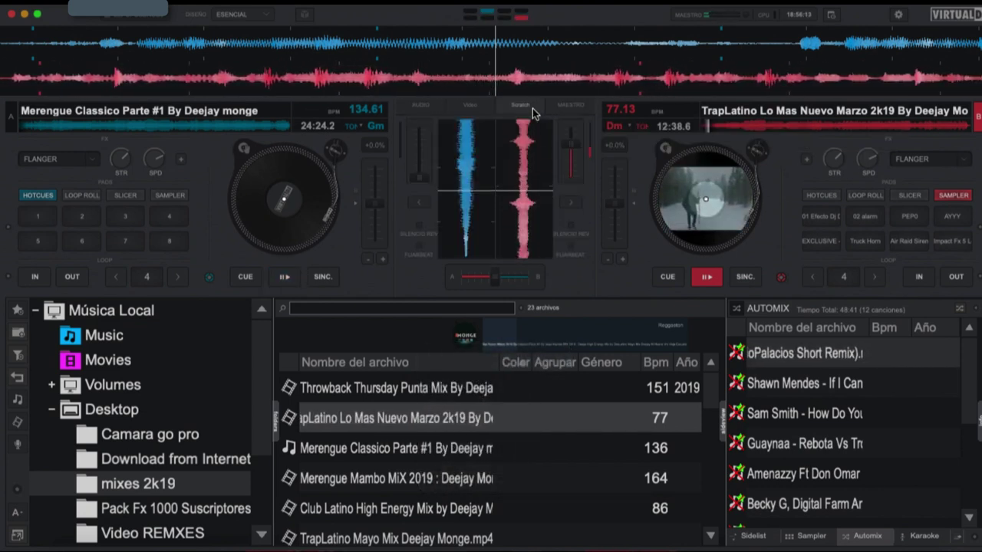
{"action": "left_click", "coordinate": [469, 108]}
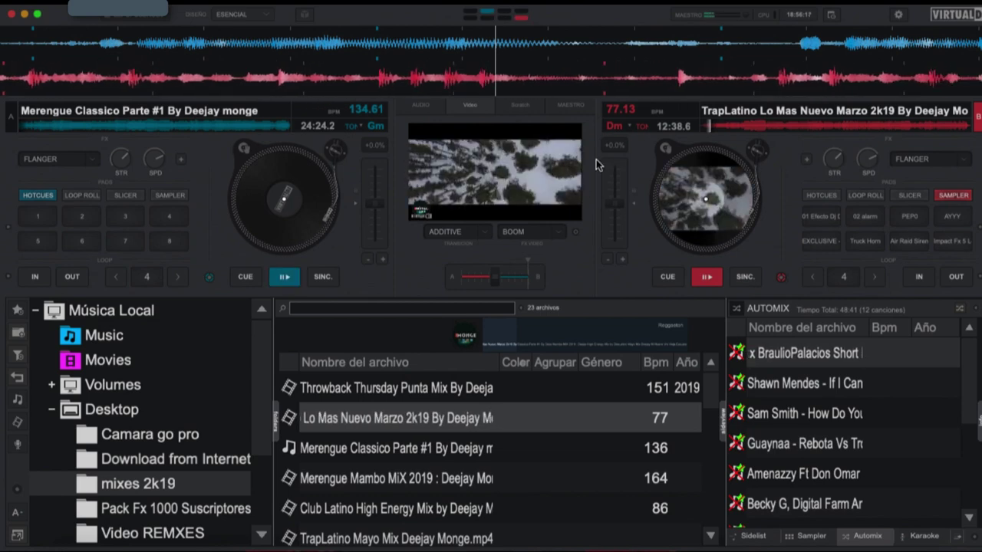
Step: Switch the layout to INICIAL and show the central mixer's video view
{"action": "left_click", "coordinate": [242, 14]}
{"action": "left_click", "coordinate": [285, 29]}
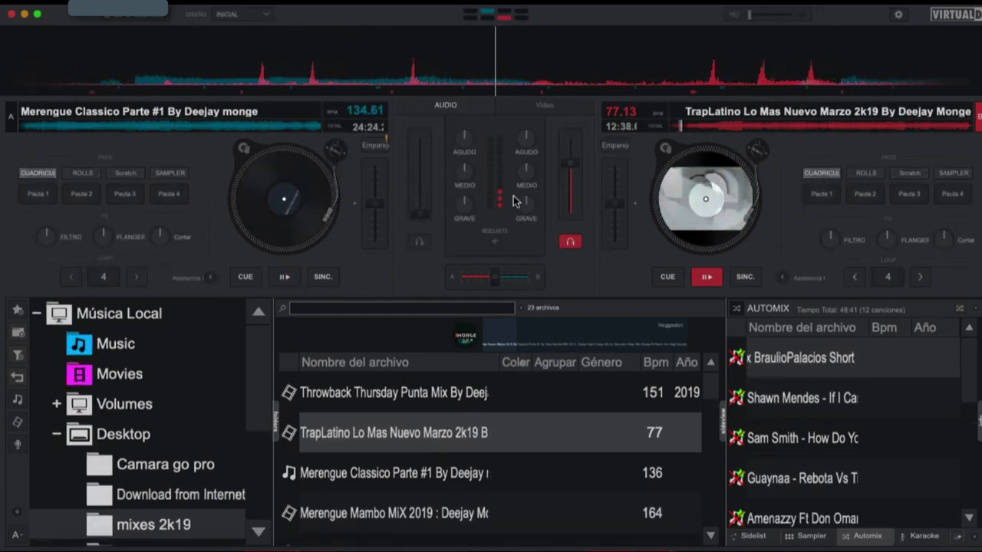
{"action": "left_click", "coordinate": [530, 108]}
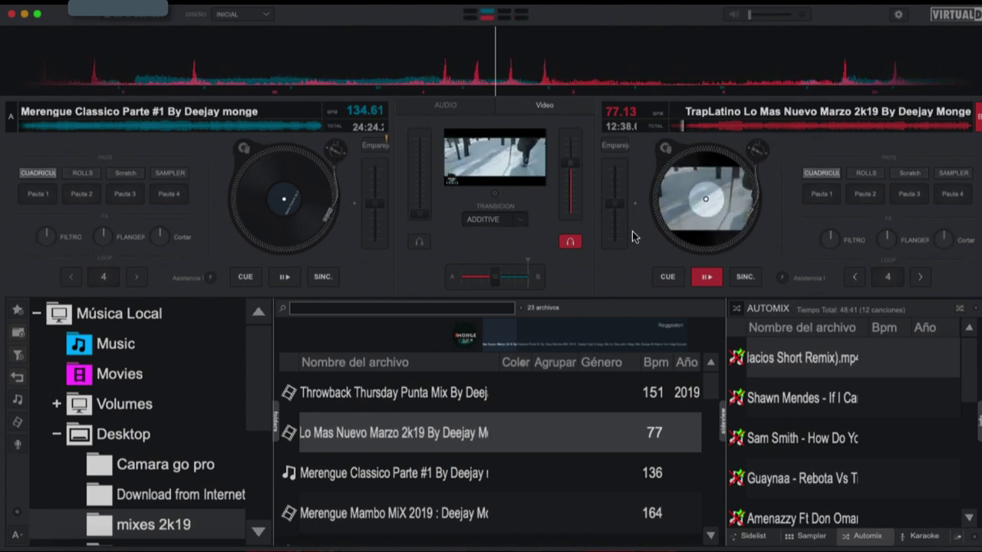
Step: Switch the layout back to ESENCIAL and check deck B's level in the audio mixer
{"action": "left_click", "coordinate": [269, 14]}
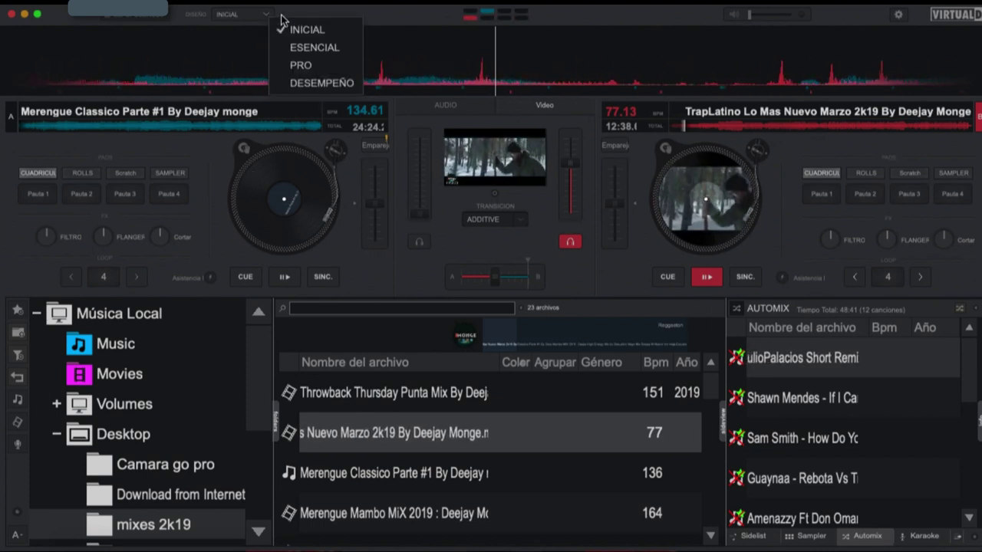
{"action": "left_click", "coordinate": [306, 47]}
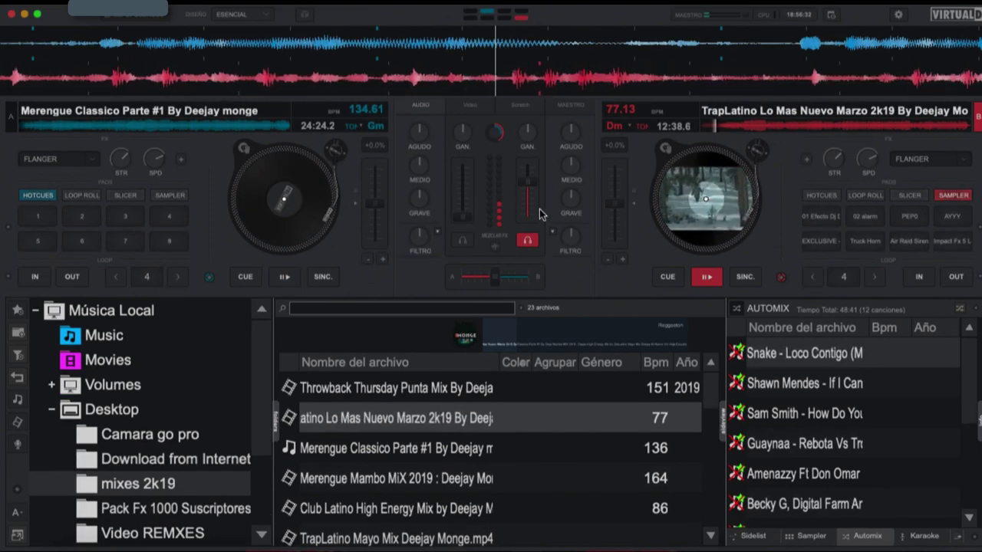
{"action": "mouse_move", "coordinate": [519, 220]}
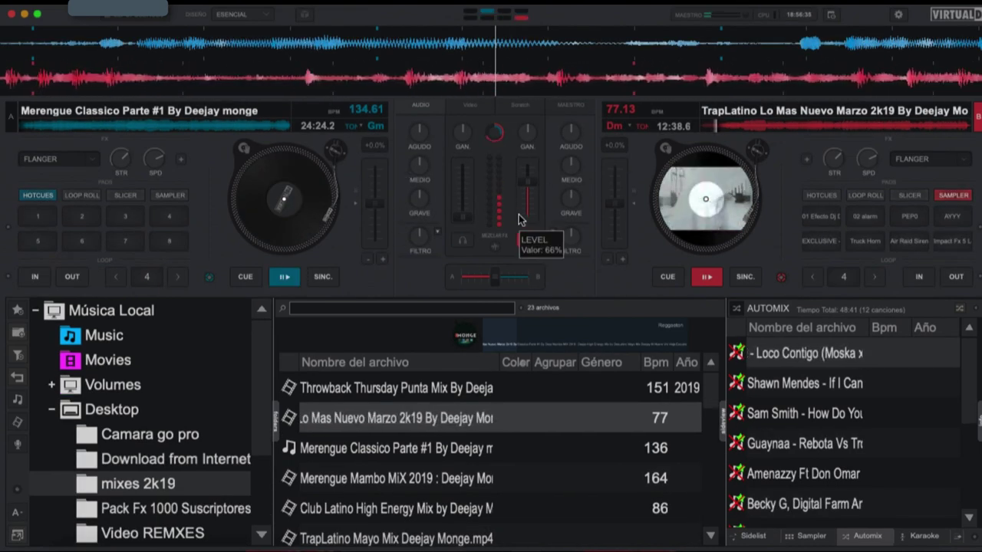
{"action": "left_click", "coordinate": [527, 241]}
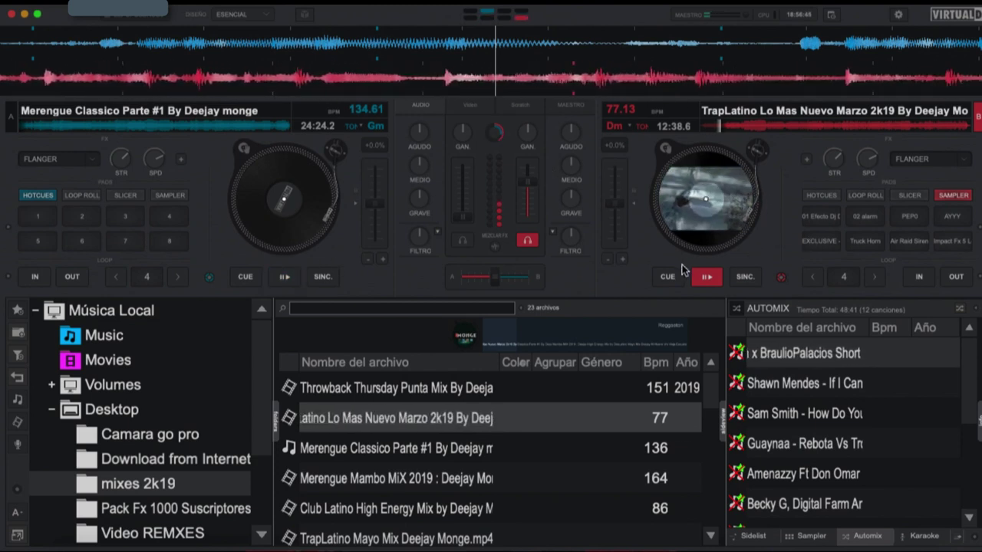
Step: Switch the layout to PRO and show the central mixer's video view
{"action": "left_click", "coordinate": [268, 15]}
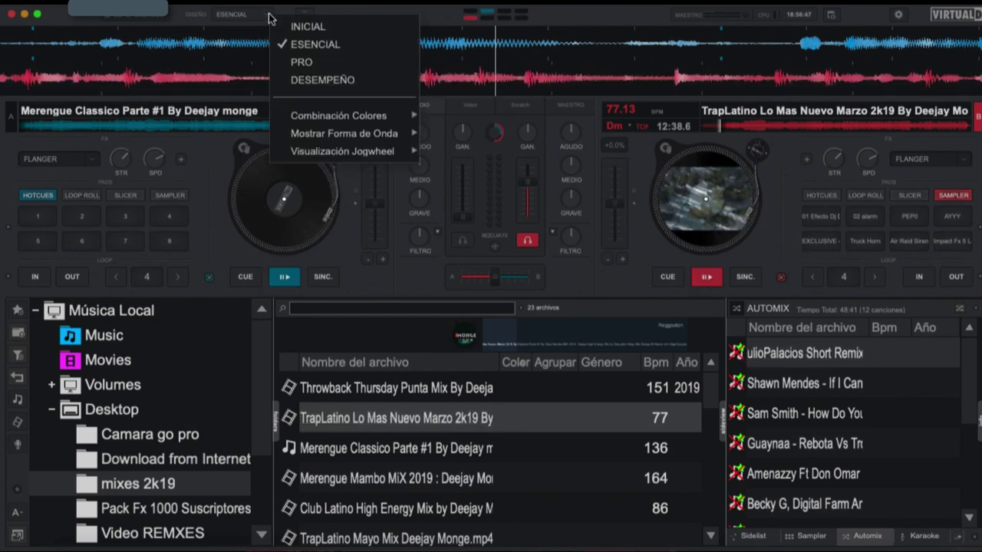
{"action": "left_click", "coordinate": [300, 62]}
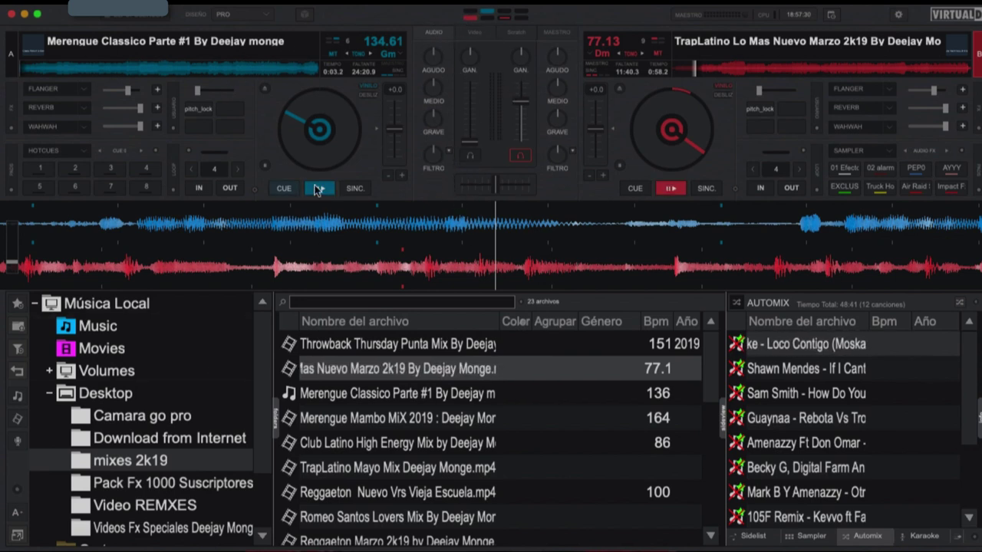
{"action": "left_click", "coordinate": [265, 15]}
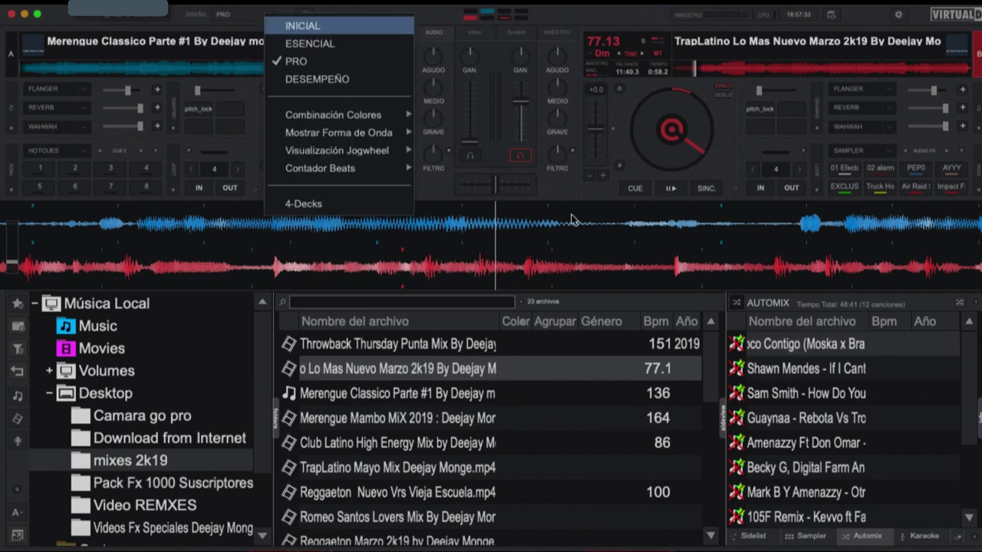
{"action": "left_click", "coordinate": [470, 34]}
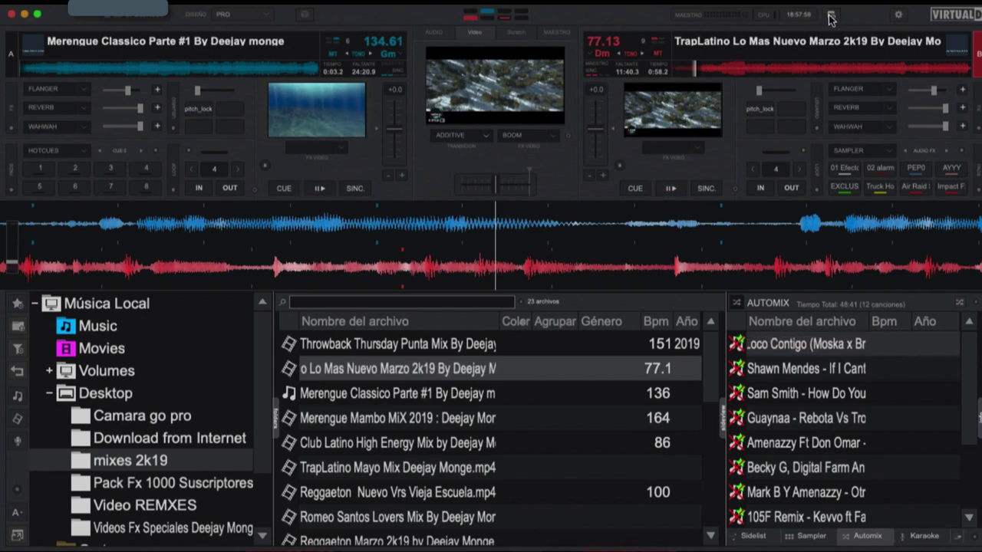
Step: Browse down the mixes 2k19 file list and zoom the deck waveforms in, finishing with a wider zoomed-out display
{"action": "scroll", "coordinate": [518, 385], "scroll_direction": "down", "scroll_amount": 5}
{"action": "scroll", "coordinate": [345, 246], "scroll_direction": "up", "scroll_amount": 3}
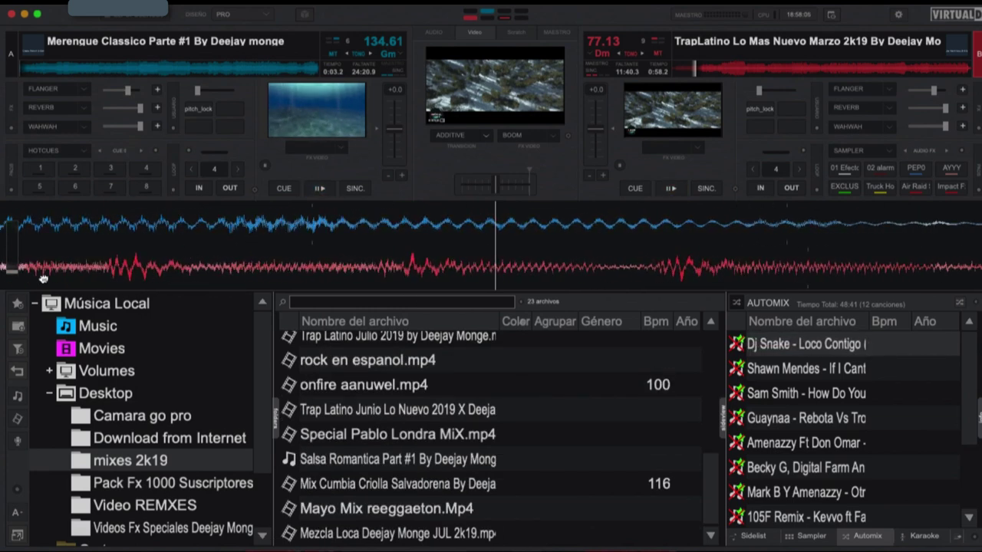
{"action": "scroll", "coordinate": [12, 254], "scroll_direction": "down", "scroll_amount": 5}
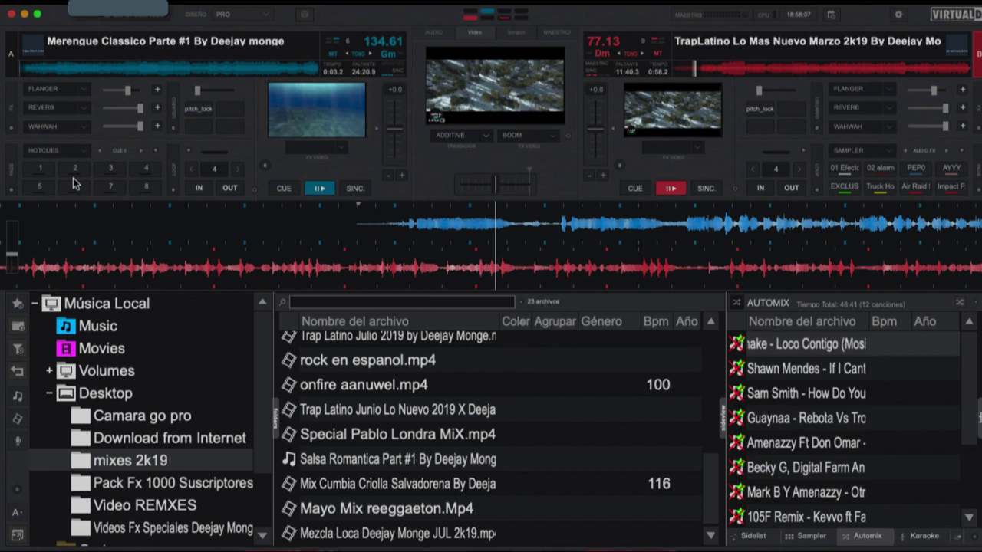
Step: Set deck A's pads to the sampler page
{"action": "left_click", "coordinate": [15, 181]}
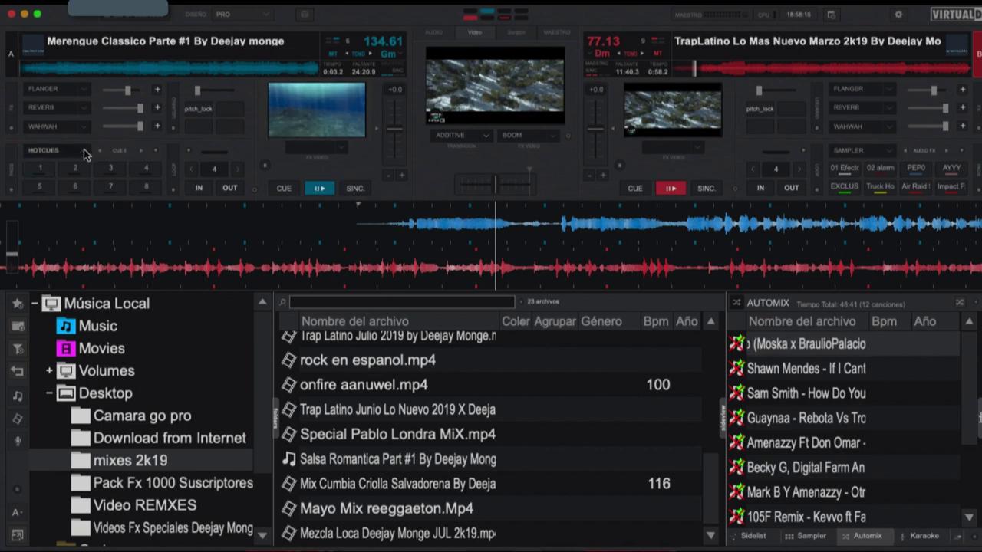
{"action": "left_click", "coordinate": [85, 151]}
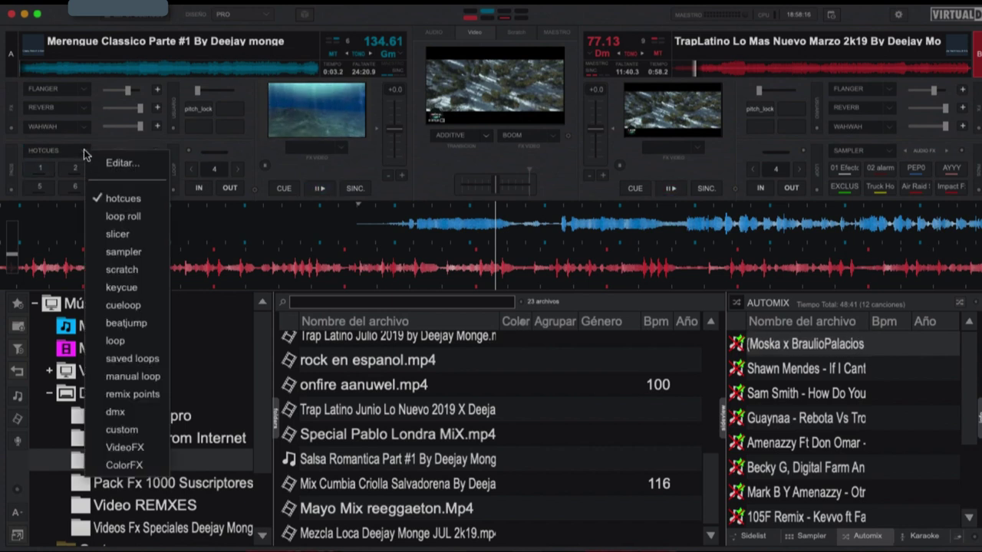
{"action": "left_click", "coordinate": [124, 252]}
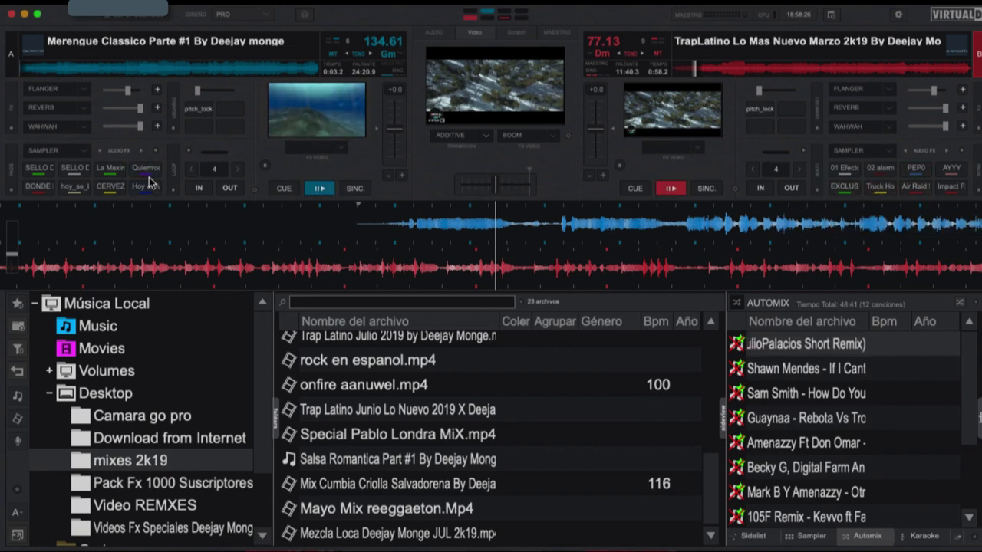
Step: Trigger sampler pads on both decks, including DONDE on deck A and 01 Efecto, 02 alarm and PEP0 on deck B
{"action": "left_click", "coordinate": [42, 190]}
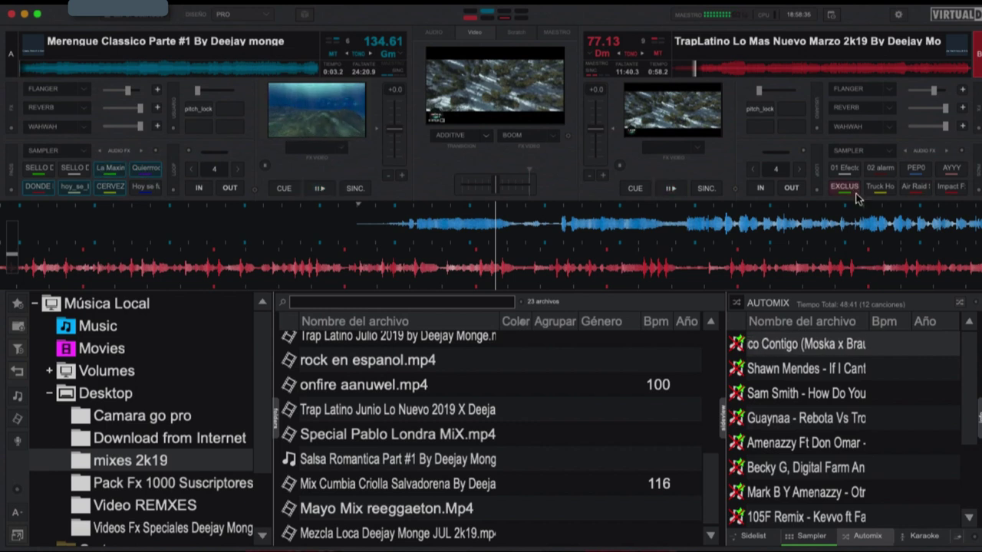
{"action": "left_click", "coordinate": [844, 168]}
{"action": "left_click", "coordinate": [882, 169]}
{"action": "left_click", "coordinate": [916, 168]}
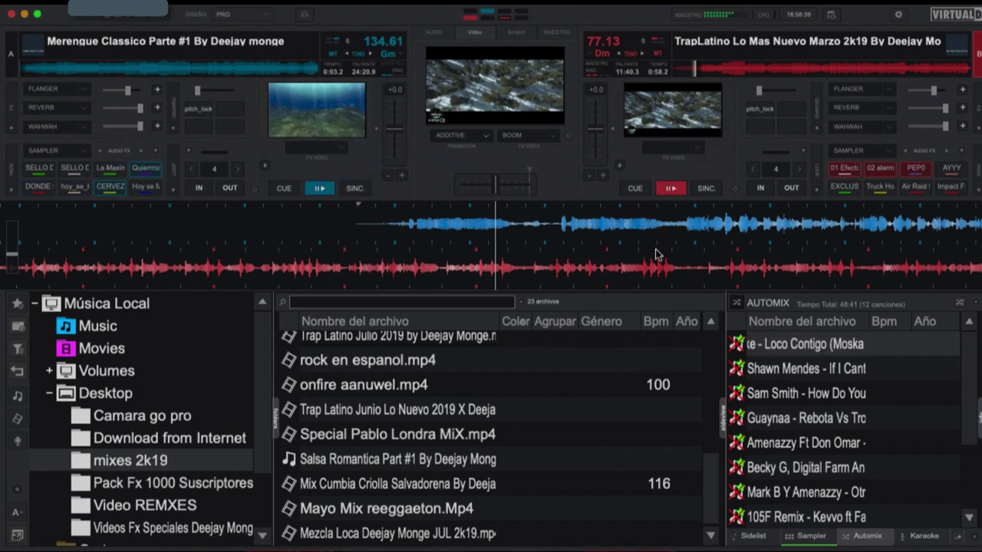
Step: Raise the computer's sound volume to make the sampler pads audible
{"action": "key", "text": "XF86AudioLowerVolume"}
{"action": "key", "text": "XF86AudioRaiseVolume"}
{"action": "key", "text": "XF86AudioRaiseVolume"}
{"action": "key", "text": "XF86AudioRaiseVolume"}
{"action": "key", "text": "XF86AudioRaiseVolume"}
{"action": "key", "text": "XF86AudioRaiseVolume"}
{"action": "key", "text": "XF86AudioRaiseVolume"}
{"action": "key", "text": "XF86AudioRaiseVolume"}
{"action": "key", "text": "XF86AudioRaiseVolume"}
{"action": "key", "text": "XF86AudioRaiseVolume"}
{"action": "key", "text": "XF86AudioRaiseVolume"}
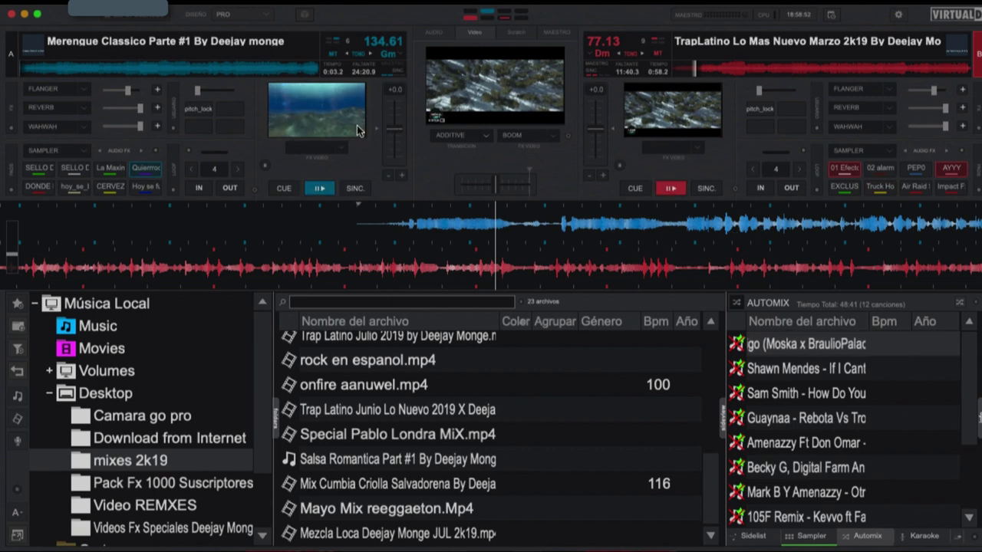
Step: Switch the layout to DESEMPEÑO and look over its file list and rack options
{"action": "left_click", "coordinate": [264, 16]}
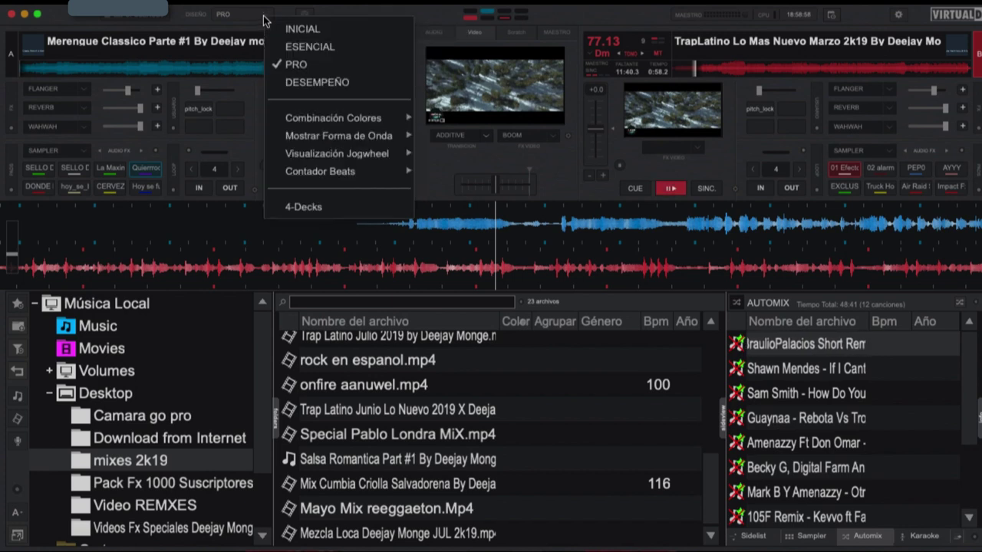
{"action": "left_click", "coordinate": [314, 88]}
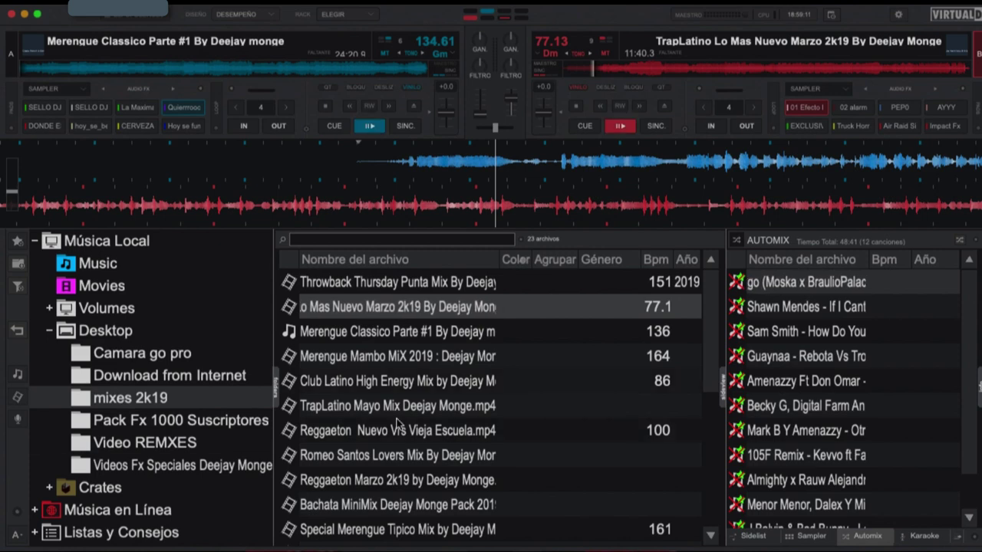
{"action": "scroll", "coordinate": [420, 383], "scroll_direction": "down", "scroll_amount": 5}
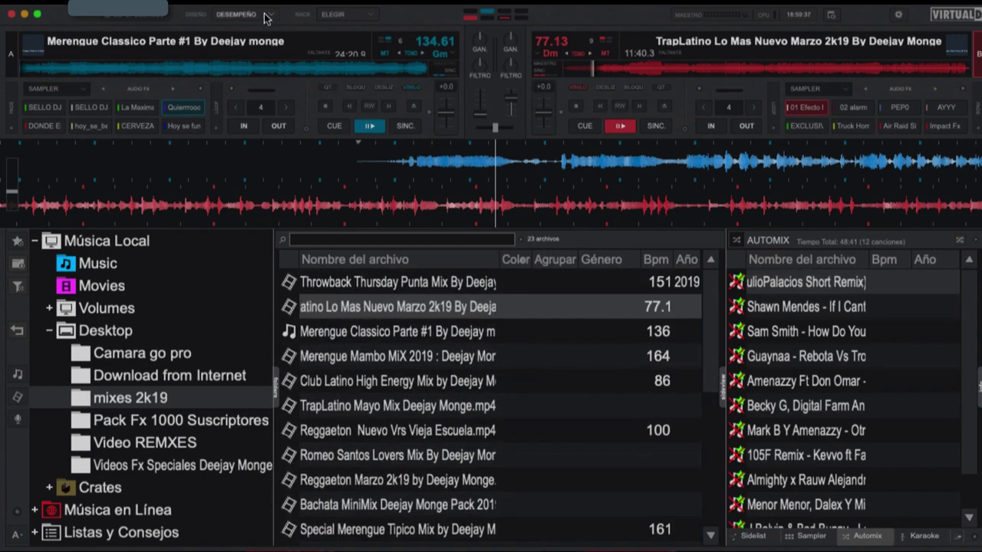
{"action": "left_click", "coordinate": [369, 14]}
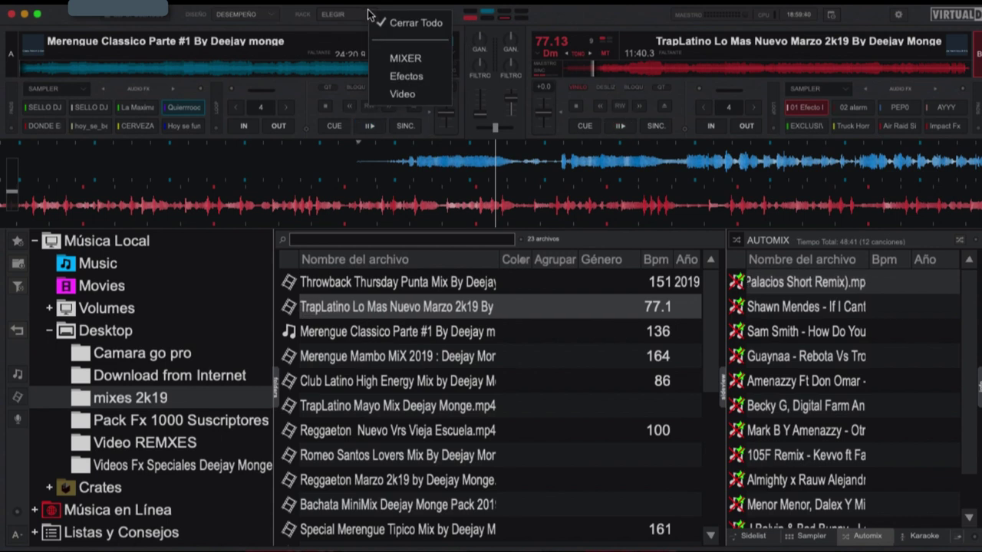
Step: Return to the PRO layout and apply the Contraste color combination
{"action": "left_click", "coordinate": [238, 13]}
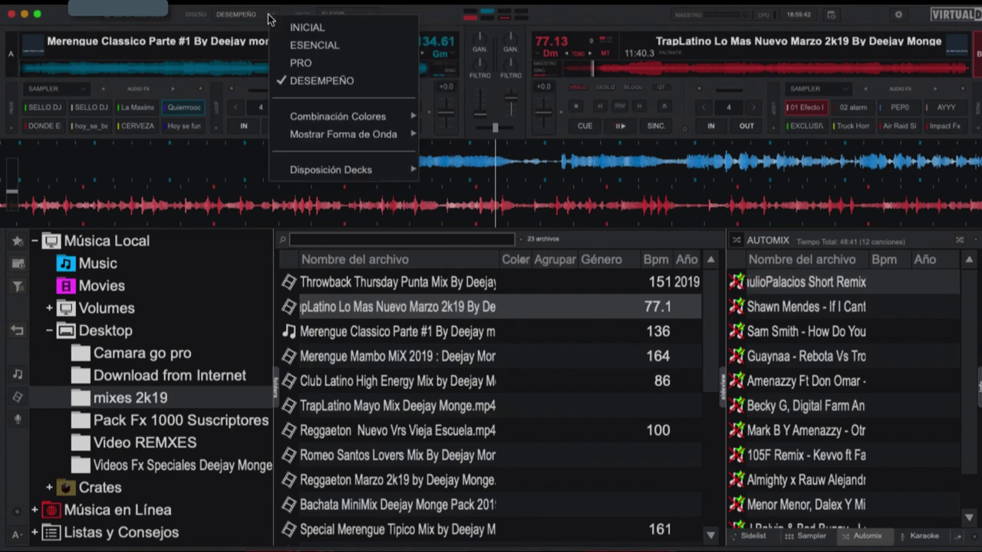
{"action": "left_click", "coordinate": [305, 63]}
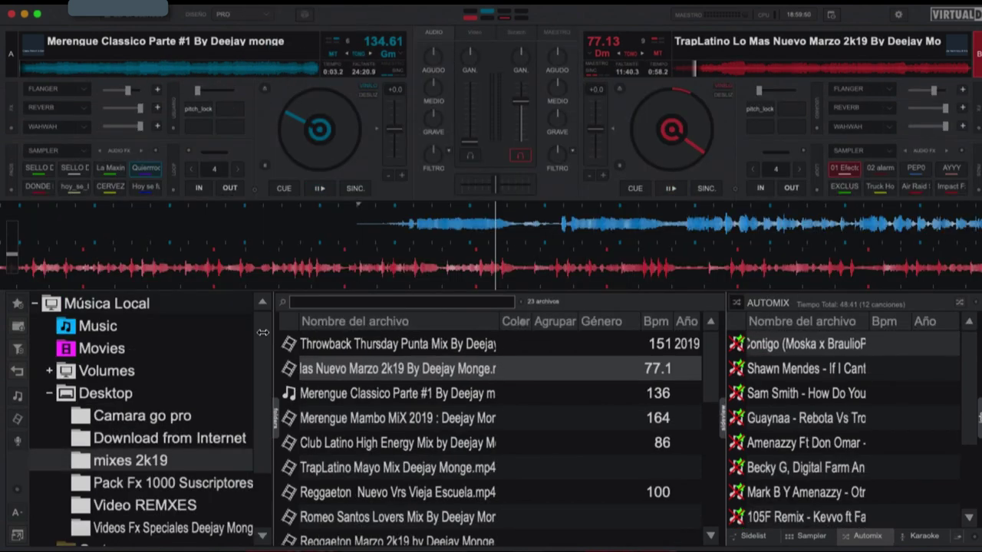
{"action": "left_click", "coordinate": [267, 14]}
{"action": "mouse_move", "coordinate": [309, 123]}
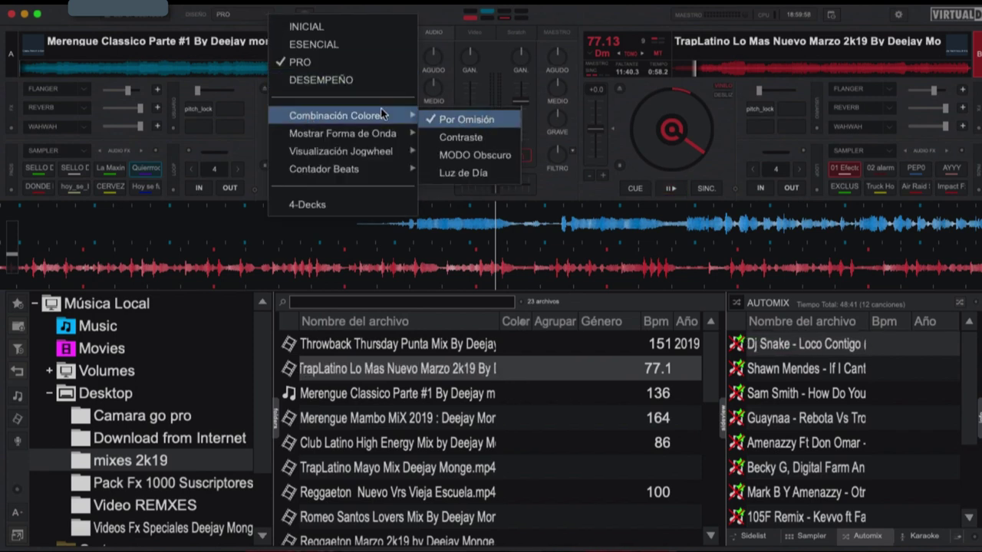
{"action": "left_click", "coordinate": [465, 139]}
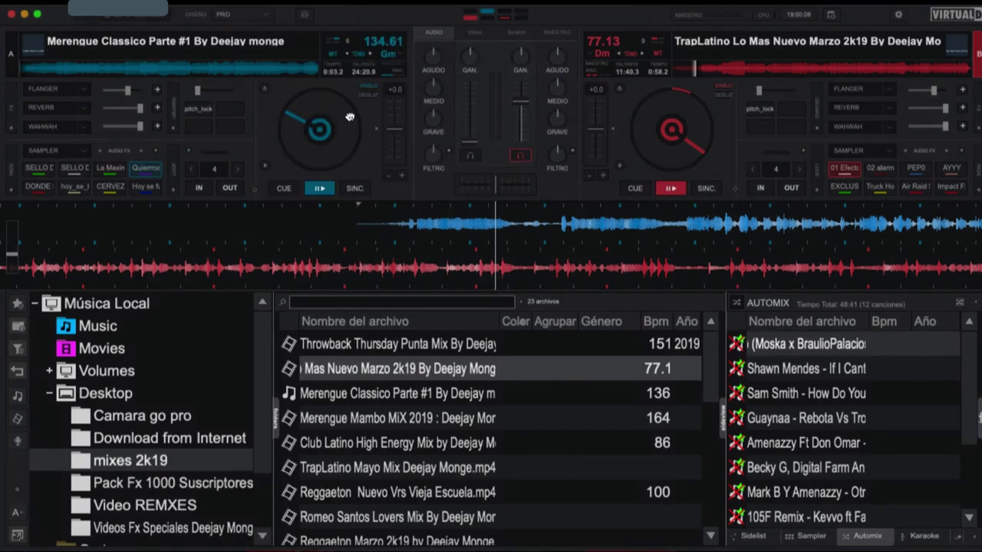
Step: Apply the MODO Obscuro color combination to the PRO layout
{"action": "left_click", "coordinate": [265, 15]}
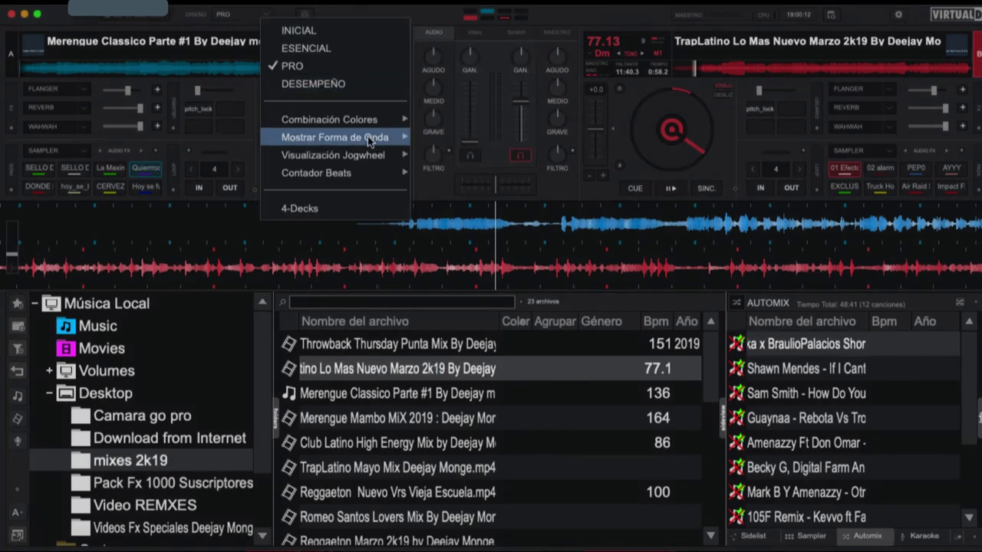
{"action": "mouse_move", "coordinate": [380, 121]}
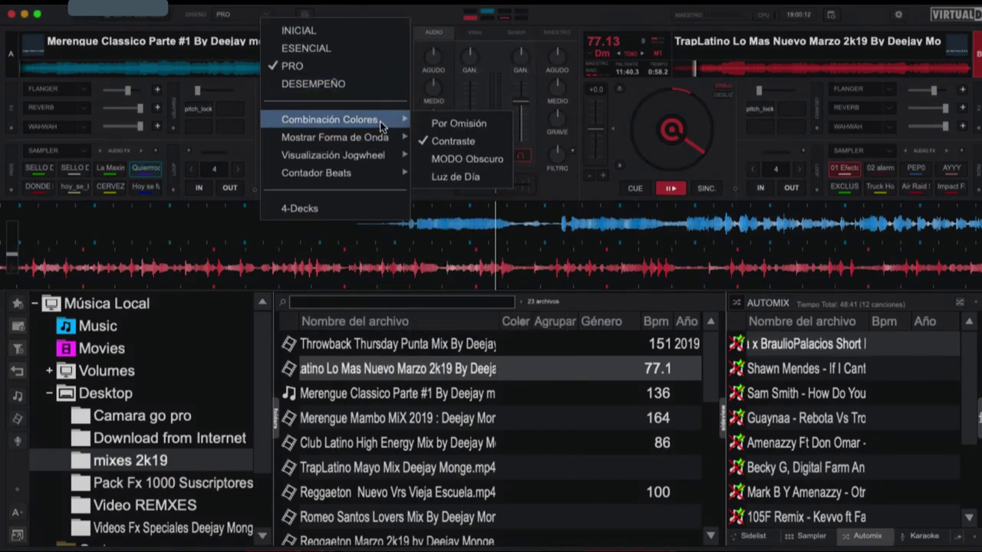
{"action": "left_click", "coordinate": [458, 157]}
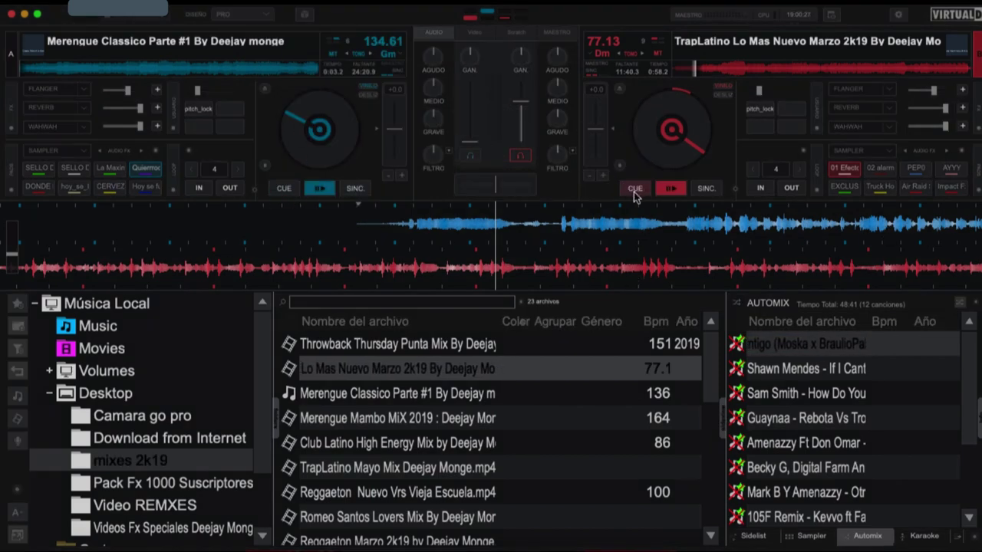
Step: Apply the Luz de Día color combination to the PRO layout and look over the file list
{"action": "left_click", "coordinate": [269, 15]}
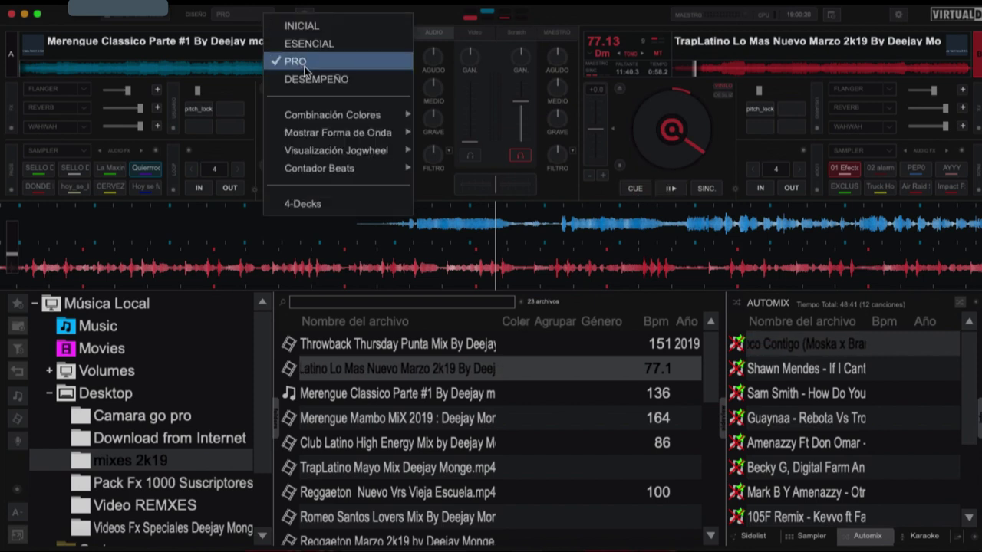
{"action": "mouse_move", "coordinate": [384, 127]}
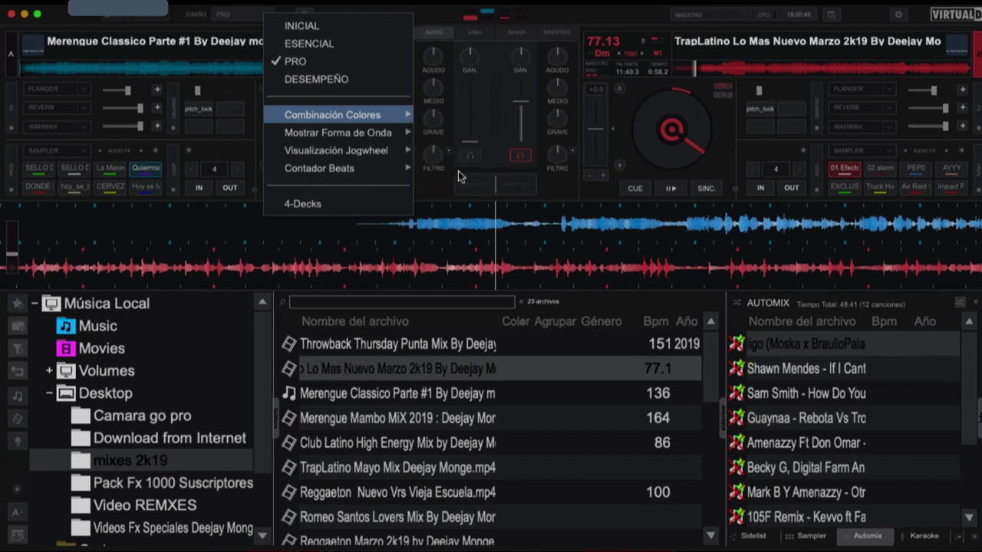
{"action": "left_click", "coordinate": [459, 174]}
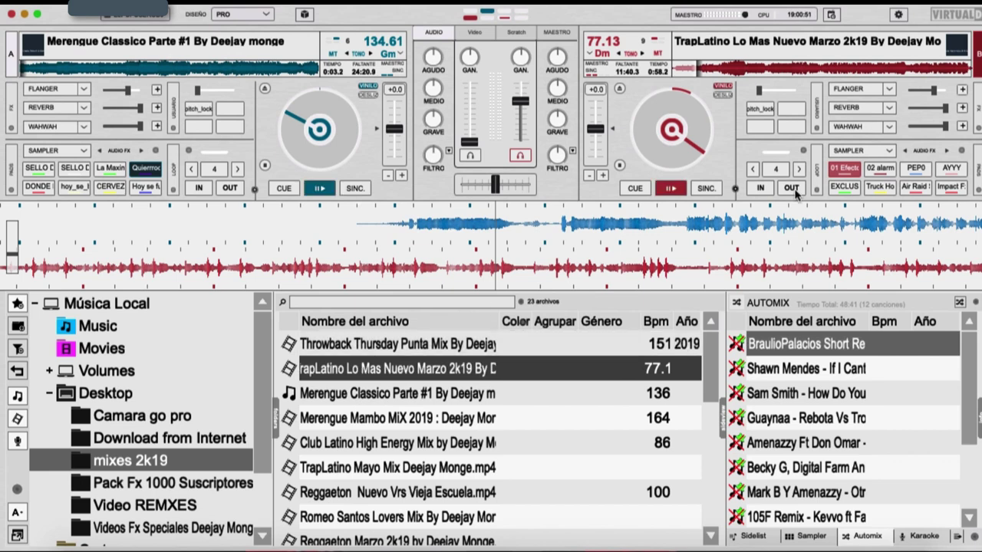
{"action": "scroll", "coordinate": [441, 374], "scroll_direction": "down", "scroll_amount": 3}
{"action": "scroll", "coordinate": [437, 378], "scroll_direction": "up", "scroll_amount": 3}
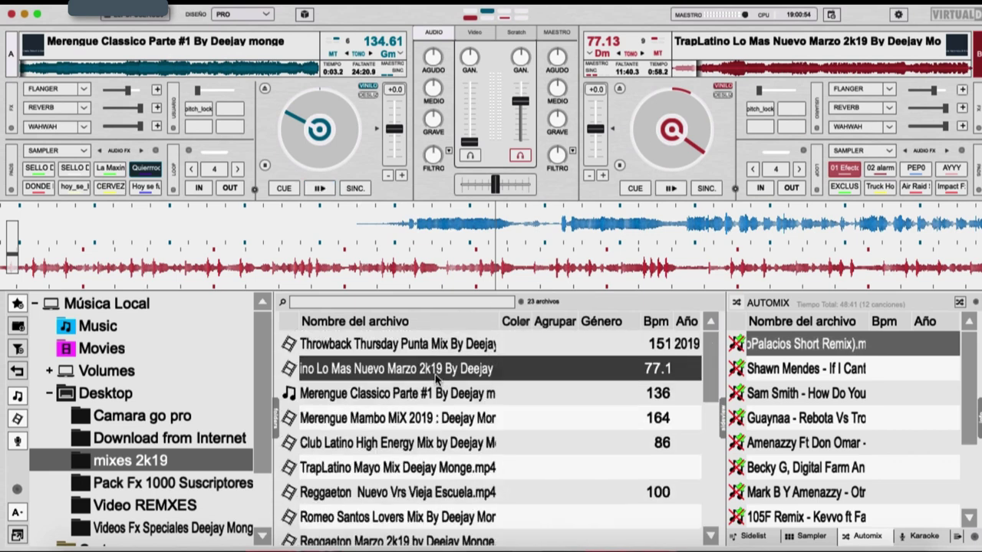
Step: Apply the Por Omisión color combination to the PRO layout
{"action": "left_click", "coordinate": [266, 14]}
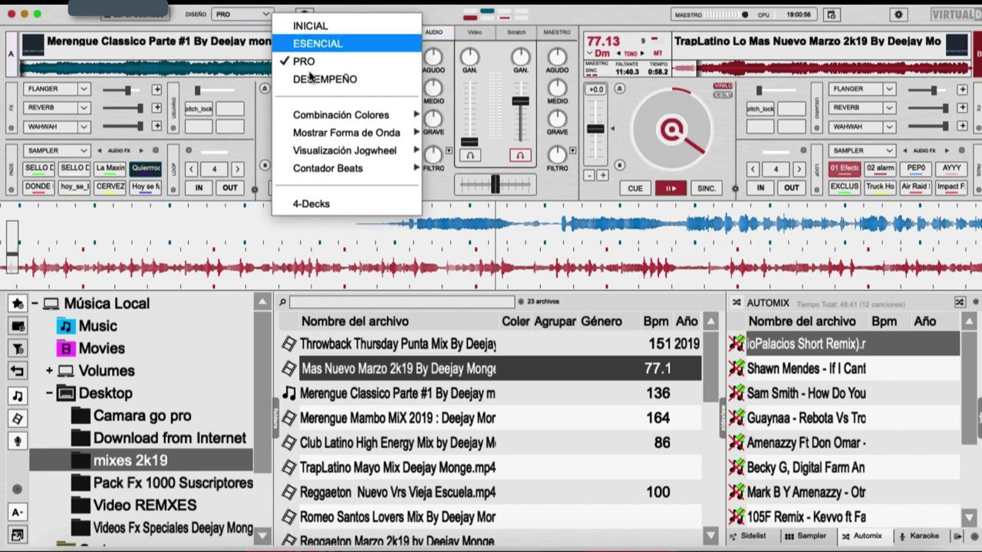
{"action": "mouse_move", "coordinate": [322, 127]}
{"action": "mouse_move", "coordinate": [345, 116]}
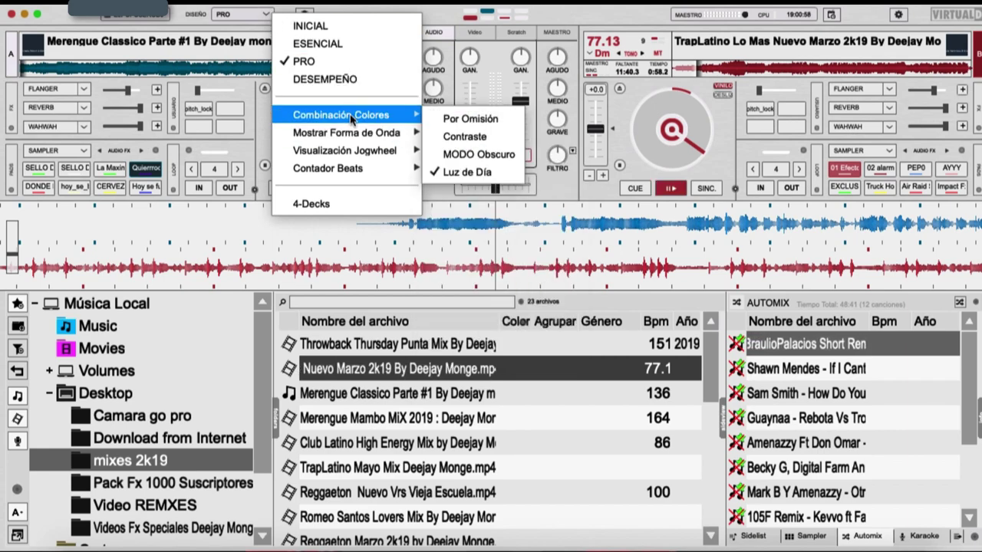
{"action": "left_click", "coordinate": [450, 119]}
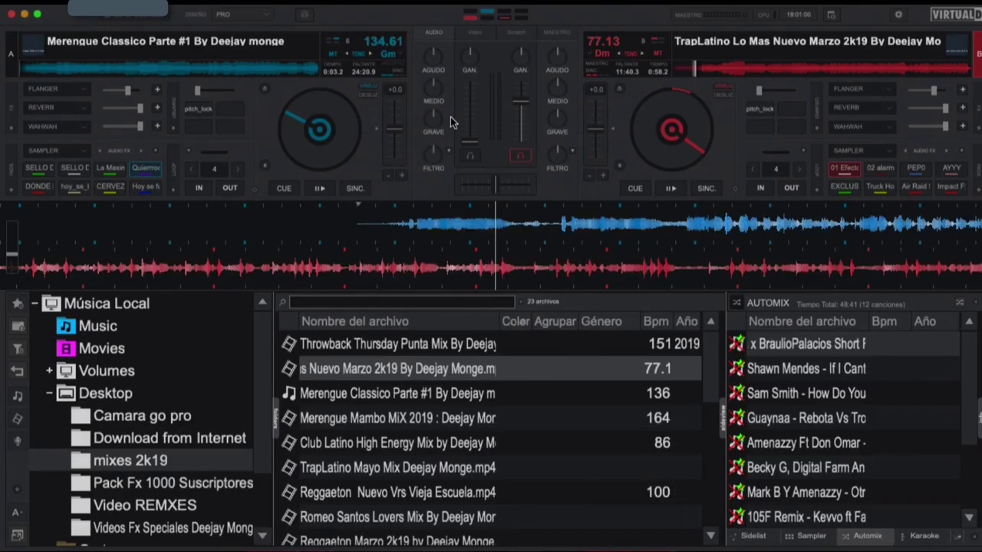
Step: Switch the layout to INICIAL, view its available layout options, and return to the PRO layout
{"action": "left_click", "coordinate": [270, 16]}
{"action": "left_click", "coordinate": [290, 30]}
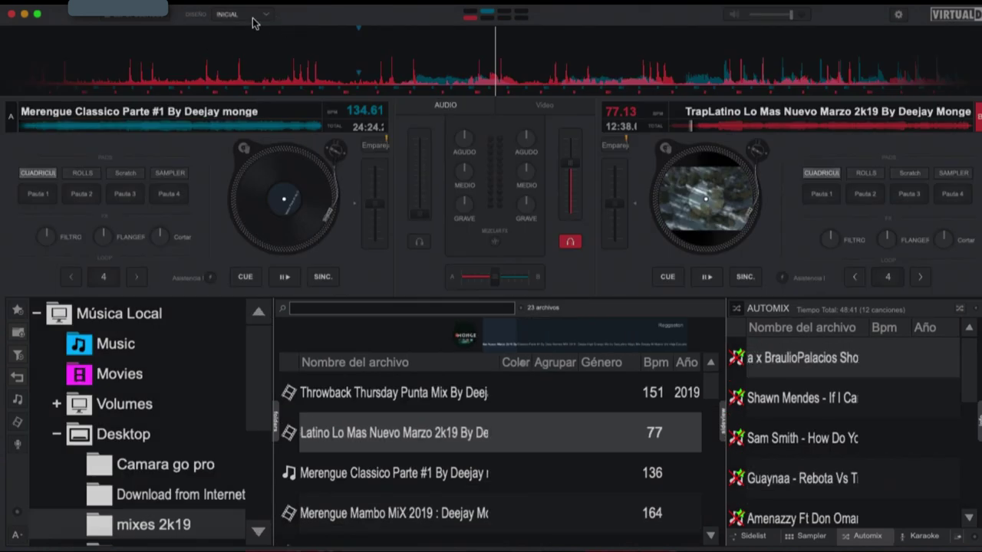
{"action": "left_click", "coordinate": [261, 19]}
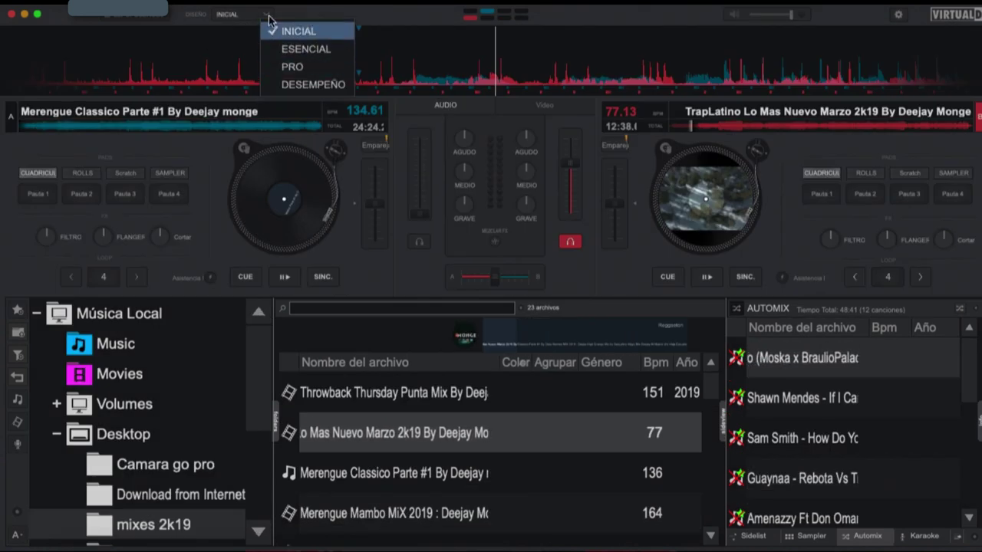
{"action": "left_click", "coordinate": [304, 66]}
Step: Display the PRO layout's waveforms in the Ritmo Aumentado form
{"action": "left_click", "coordinate": [264, 15]}
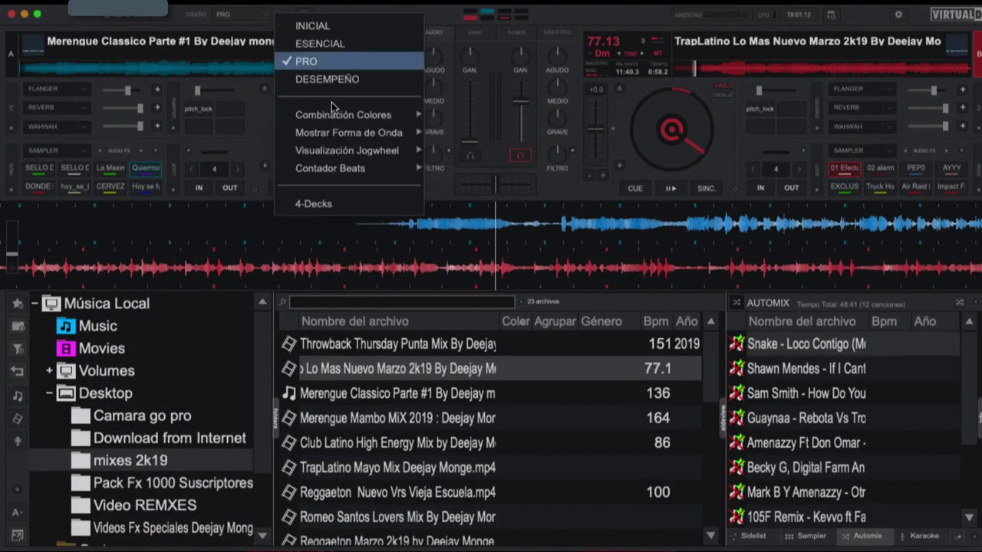
{"action": "mouse_move", "coordinate": [369, 115]}
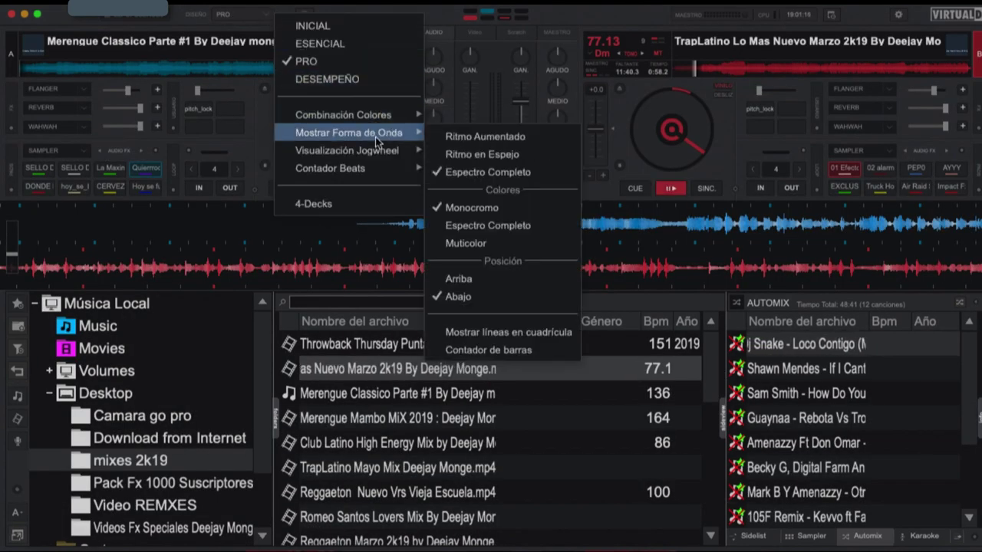
{"action": "left_click", "coordinate": [454, 145]}
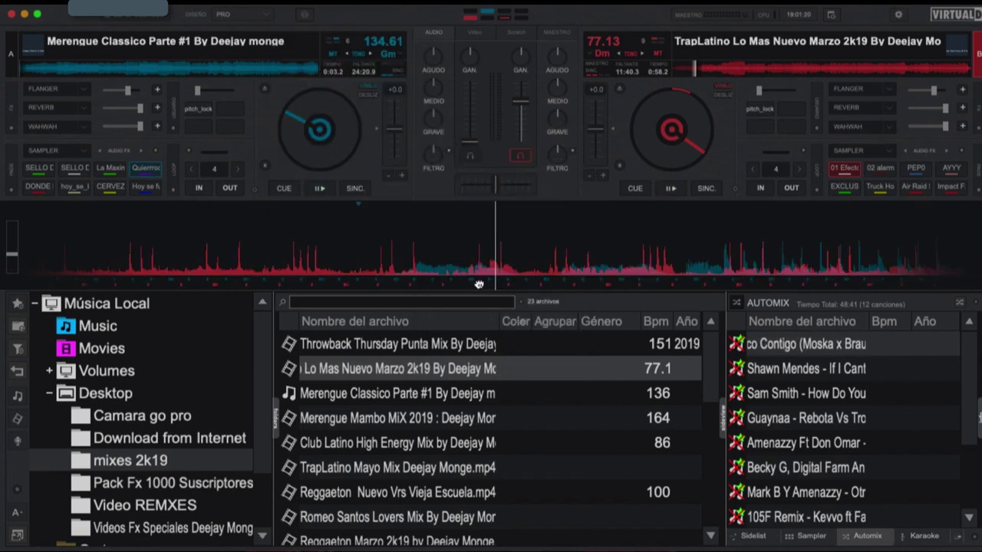
Step: Try the Contraste color combination on the PRO layout and return to Por Omisión
{"action": "left_click", "coordinate": [268, 15]}
{"action": "mouse_move", "coordinate": [367, 121]}
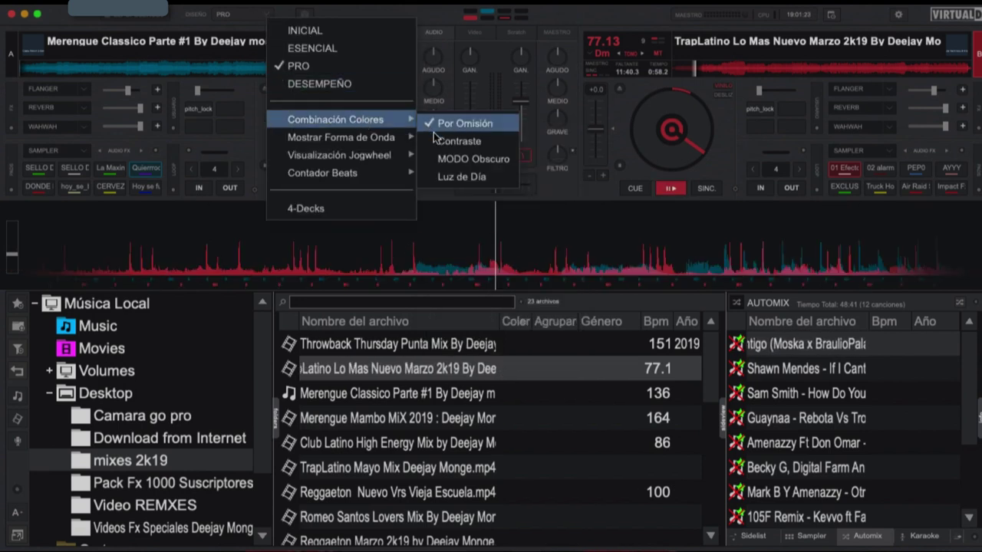
{"action": "left_click", "coordinate": [437, 141]}
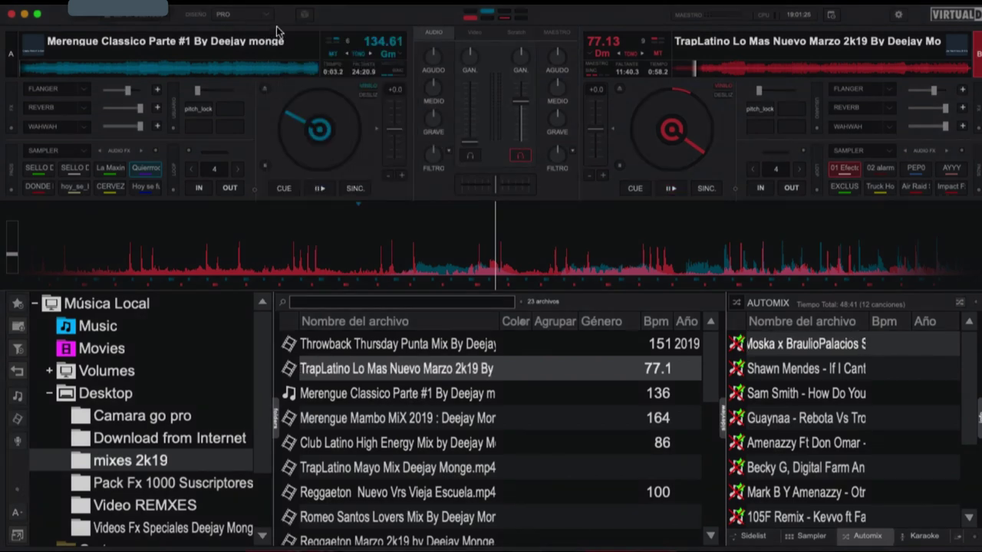
{"action": "left_click", "coordinate": [261, 20]}
{"action": "mouse_move", "coordinate": [359, 112]}
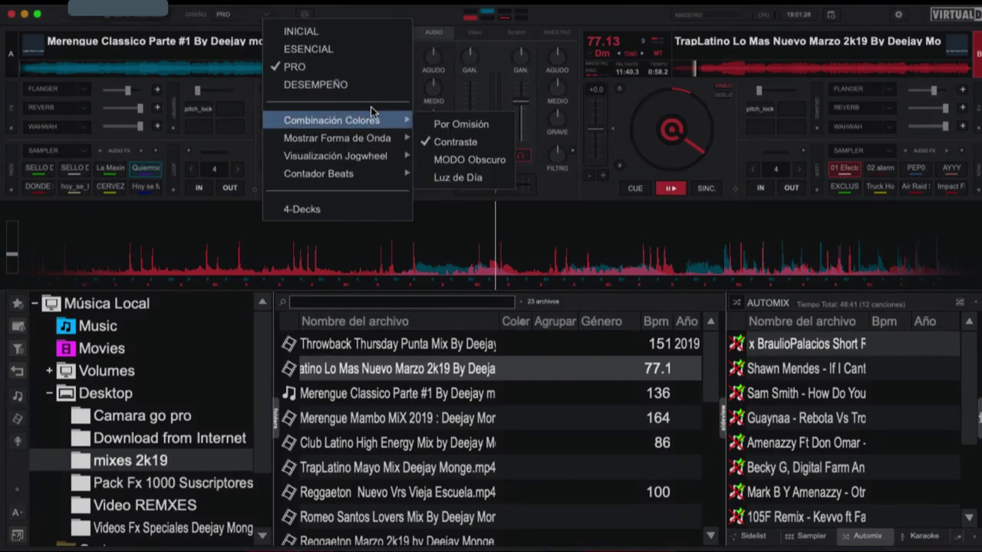
{"action": "left_click", "coordinate": [458, 124]}
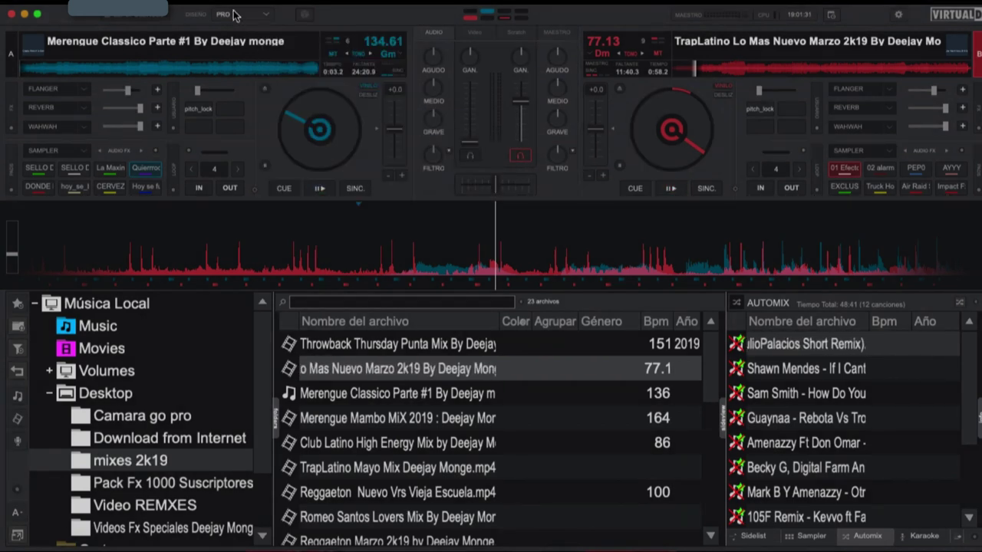
Step: Change the waveform display of the PRO layout to Ritmo en Espejo
{"action": "left_click", "coordinate": [234, 16]}
{"action": "mouse_move", "coordinate": [358, 141]}
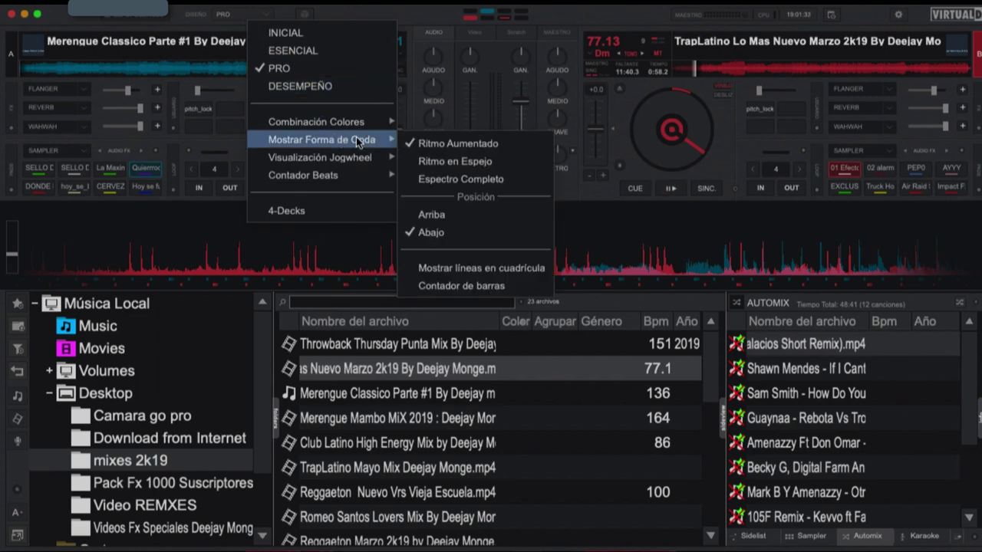
{"action": "left_click", "coordinate": [449, 161]}
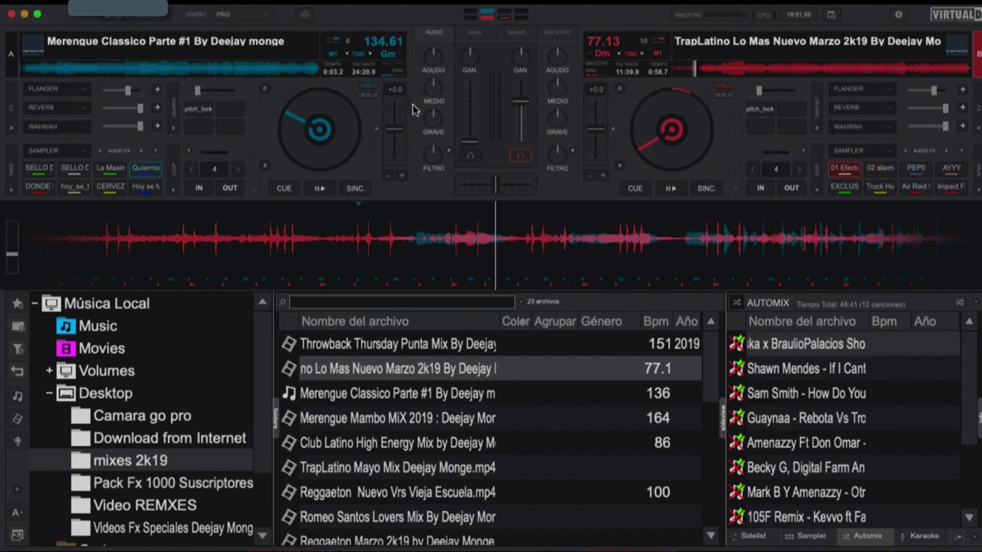
Step: Set the waveform display back to Espectro Completo so each deck has its own waveform
{"action": "left_click", "coordinate": [272, 16]}
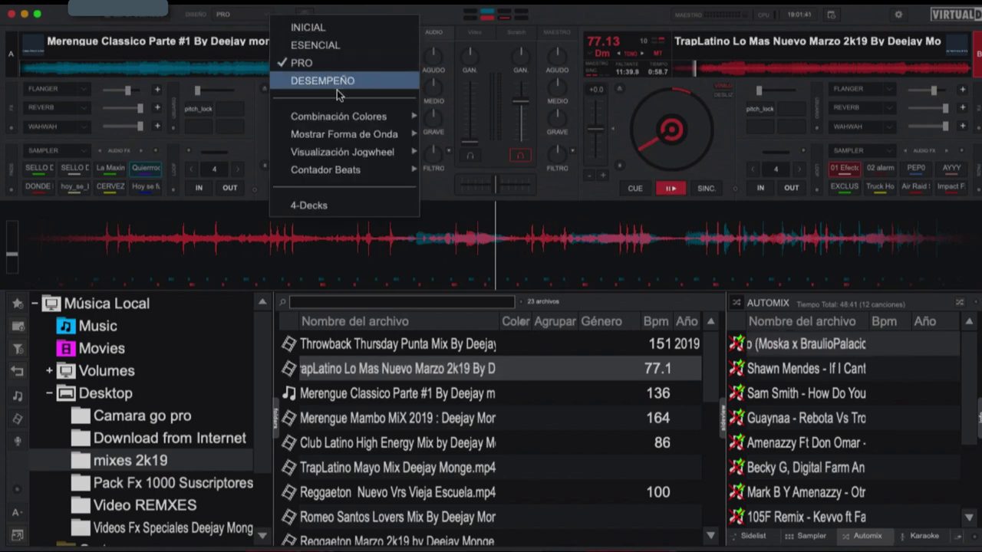
{"action": "mouse_move", "coordinate": [388, 136]}
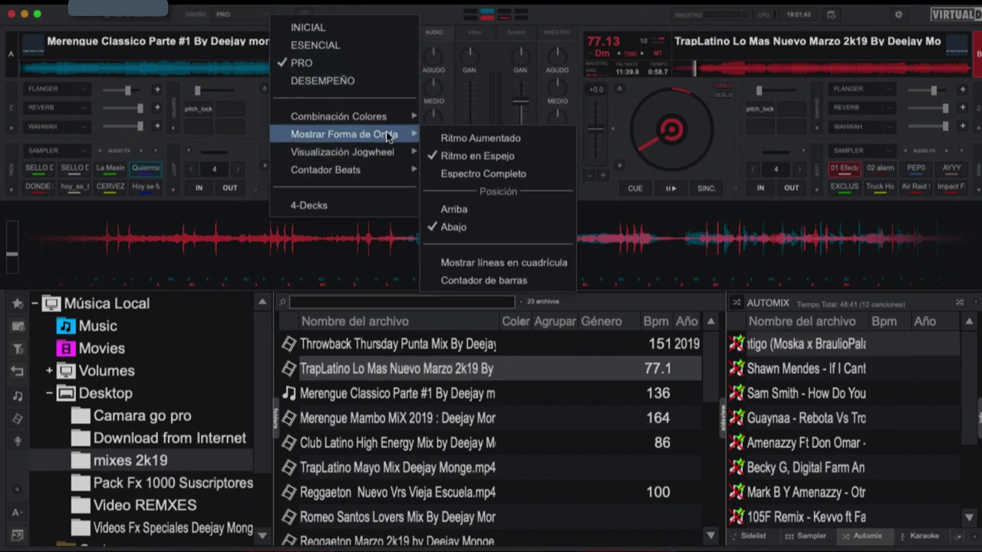
{"action": "left_click", "coordinate": [437, 173]}
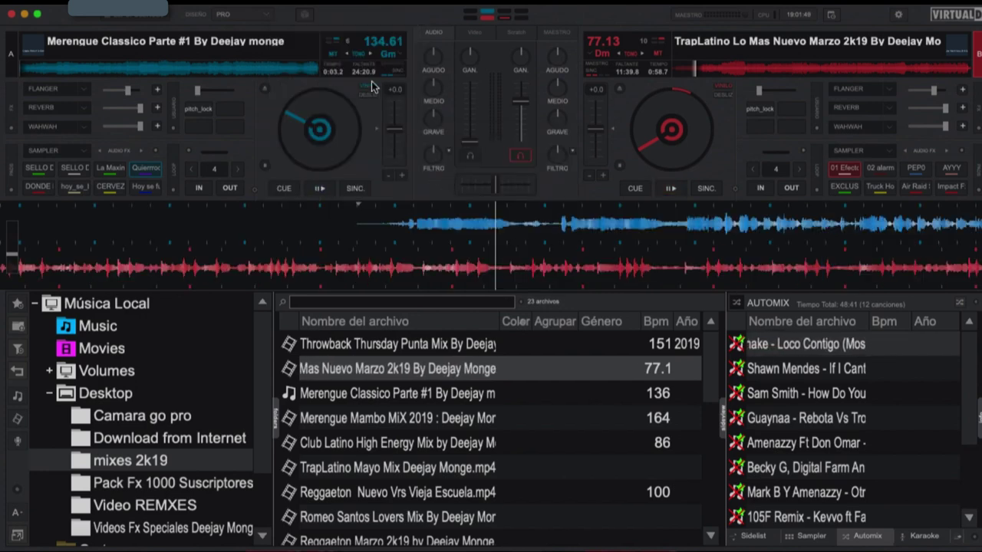
Step: Color the deck waveforms with the Espectro Completo color option
{"action": "left_click", "coordinate": [266, 13]}
{"action": "mouse_move", "coordinate": [370, 150]}
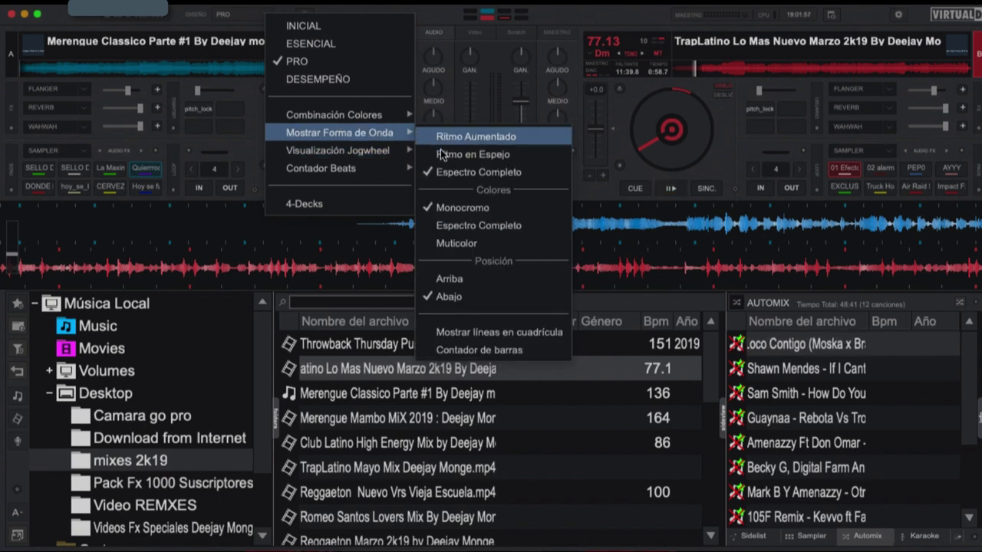
{"action": "left_click", "coordinate": [437, 226]}
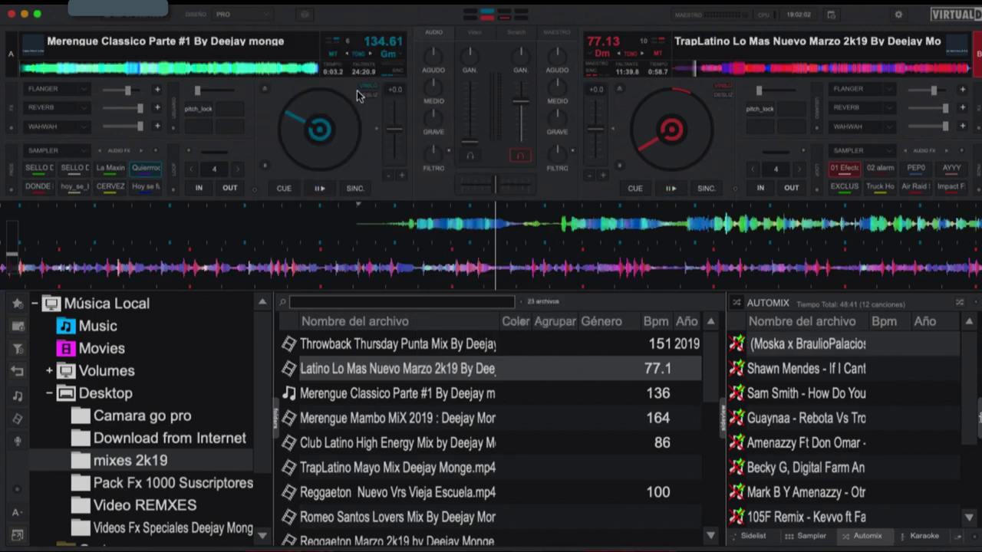
Step: Set the waveform colors to Muticolor
{"action": "left_click", "coordinate": [268, 17]}
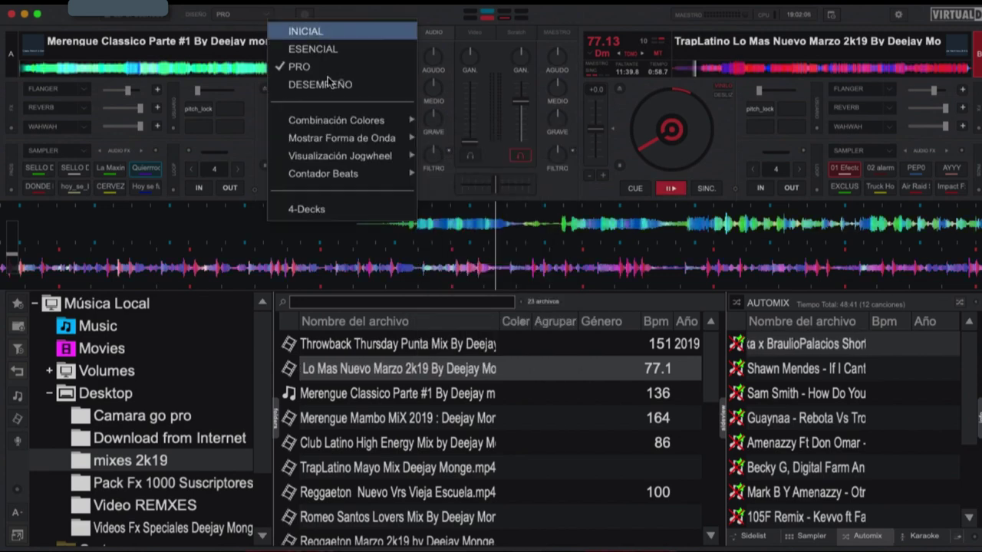
{"action": "mouse_move", "coordinate": [361, 173]}
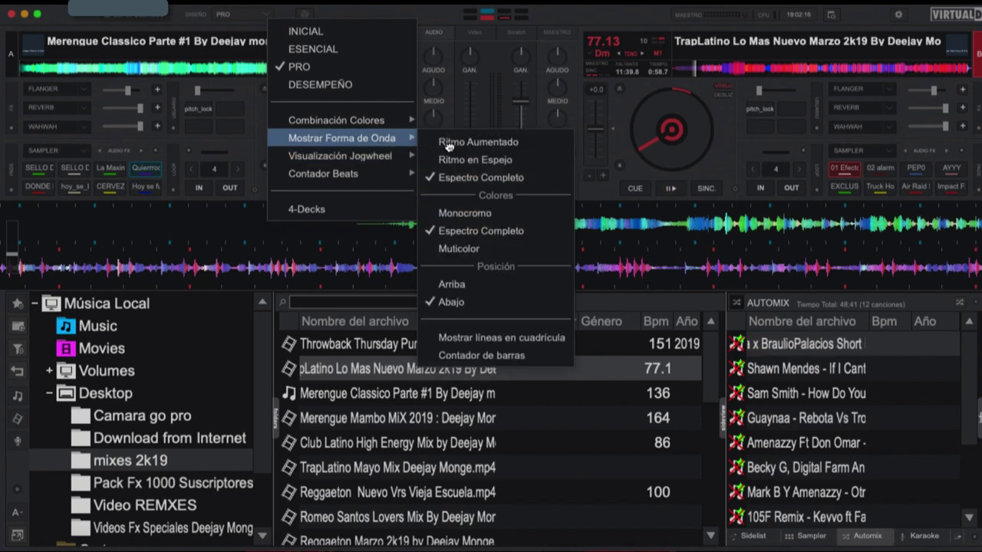
{"action": "left_click", "coordinate": [495, 251]}
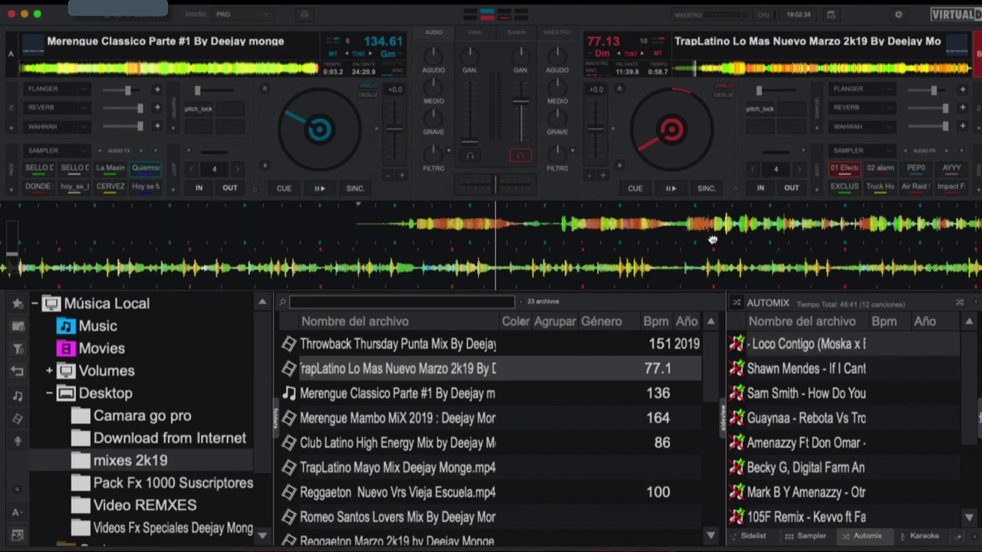
Step: Move the waveform display above the decks by setting its position to Arriba
{"action": "left_click", "coordinate": [258, 17]}
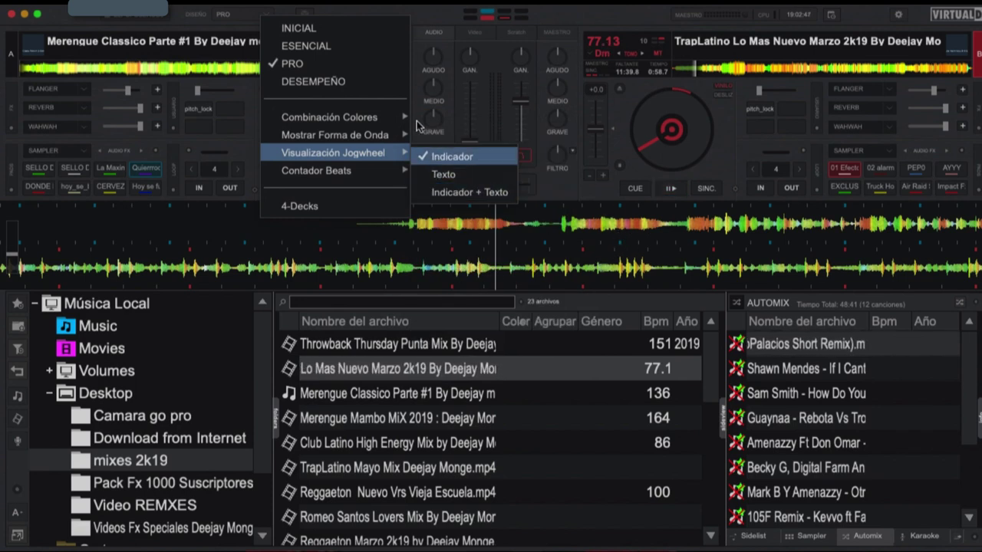
{"action": "mouse_move", "coordinate": [393, 139]}
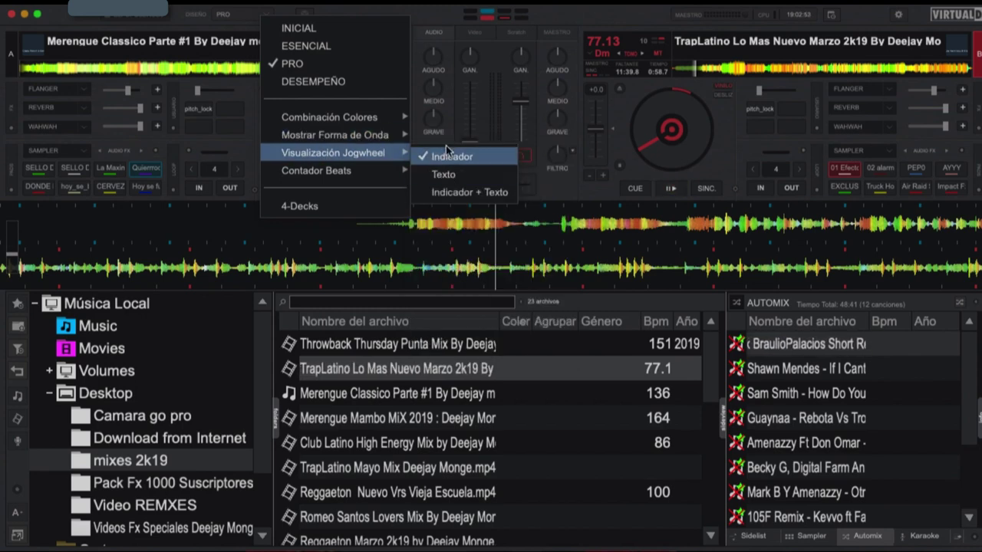
{"action": "left_click", "coordinate": [491, 280]}
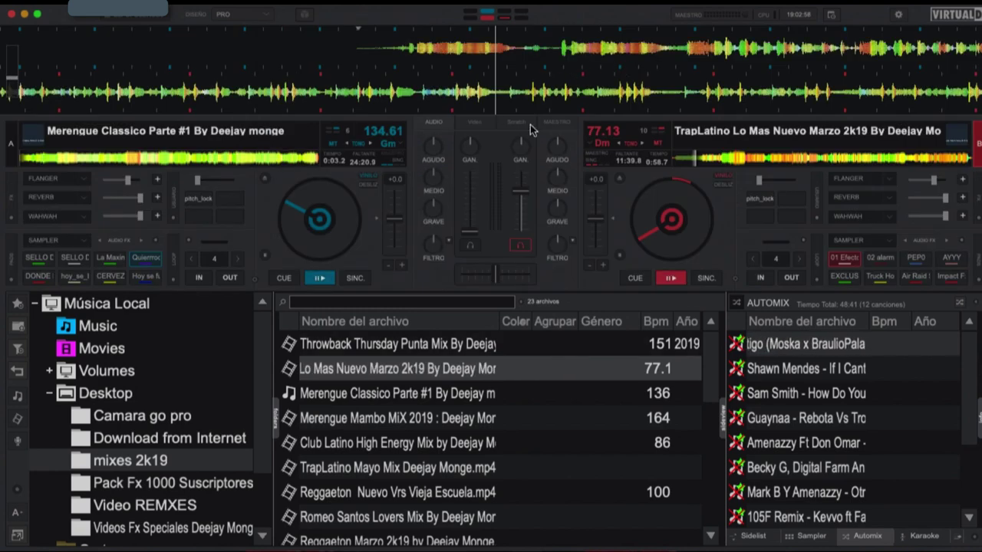
Step: Show the Scratch view in the mixer, play deck B briefly, and scratch deck A on its vertical waveform
{"action": "left_click", "coordinate": [498, 125]}
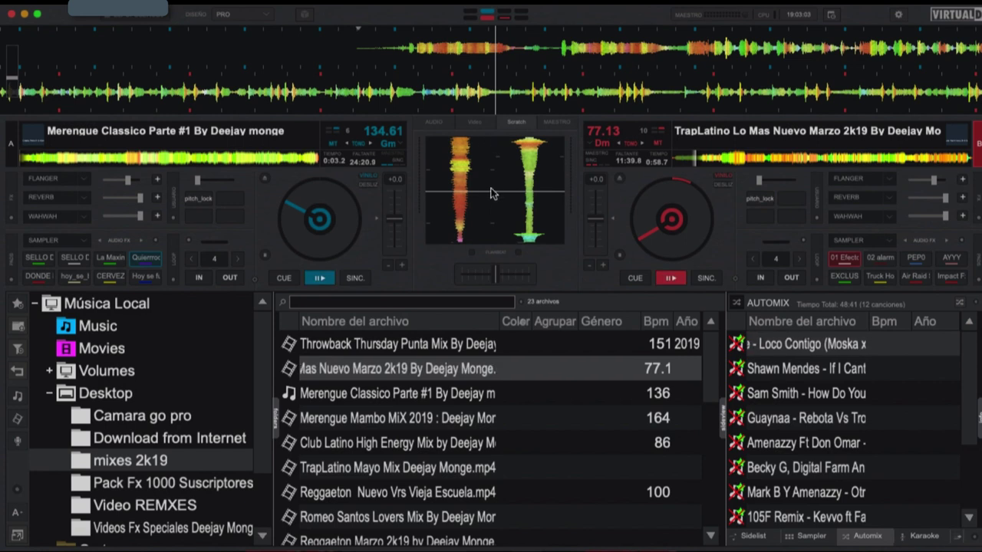
{"action": "left_click", "coordinate": [670, 281]}
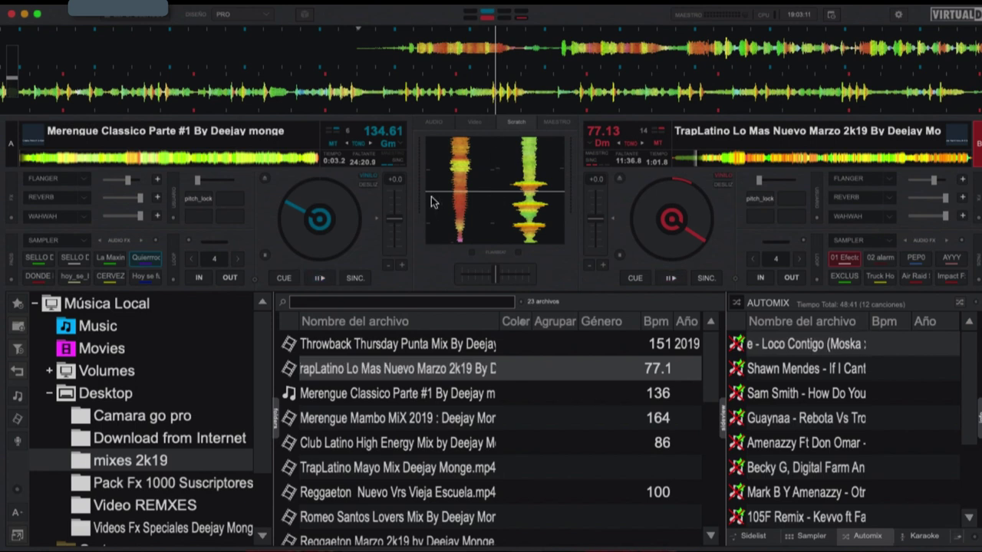
{"action": "mouse_move", "coordinate": [466, 170]}
{"action": "left_mouse_down"}
{"action": "mouse_move", "coordinate": [477, 72]}
{"action": "mouse_move", "coordinate": [458, 157]}
{"action": "left_mouse_up"}
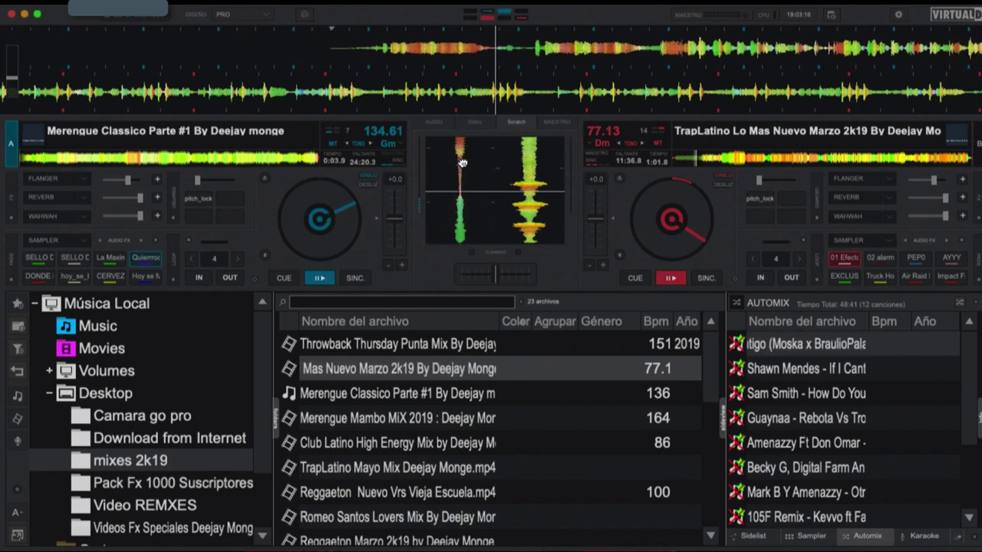
{"action": "left_click", "coordinate": [518, 253]}
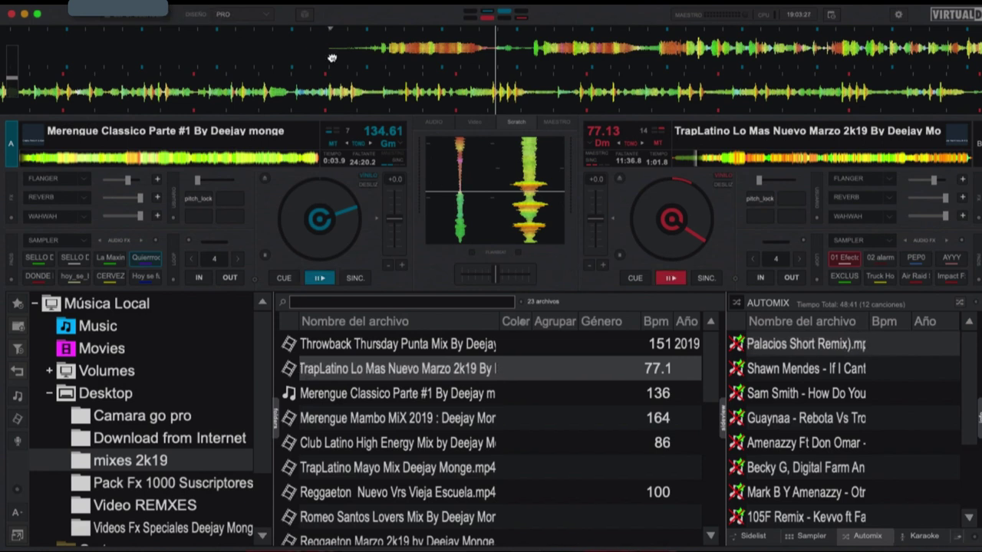
Step: Switch the layout to ESENCIAL and look over its jogwheel display options
{"action": "left_click", "coordinate": [262, 16]}
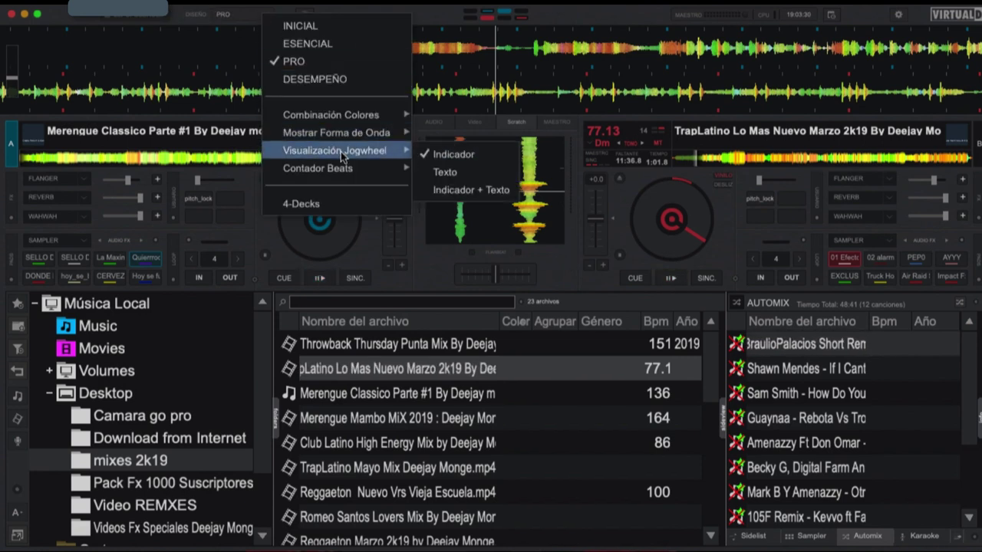
{"action": "mouse_move", "coordinate": [357, 136]}
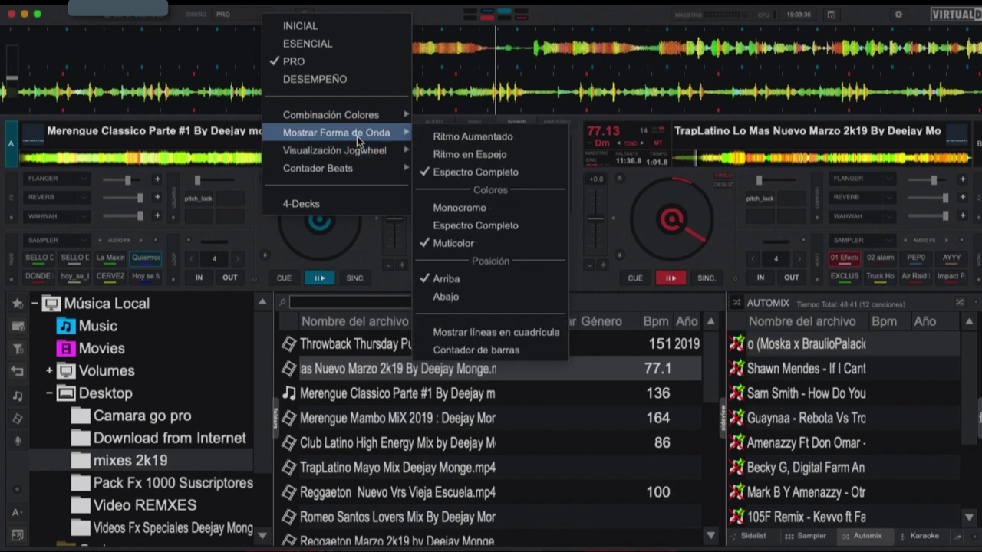
{"action": "mouse_move", "coordinate": [388, 156]}
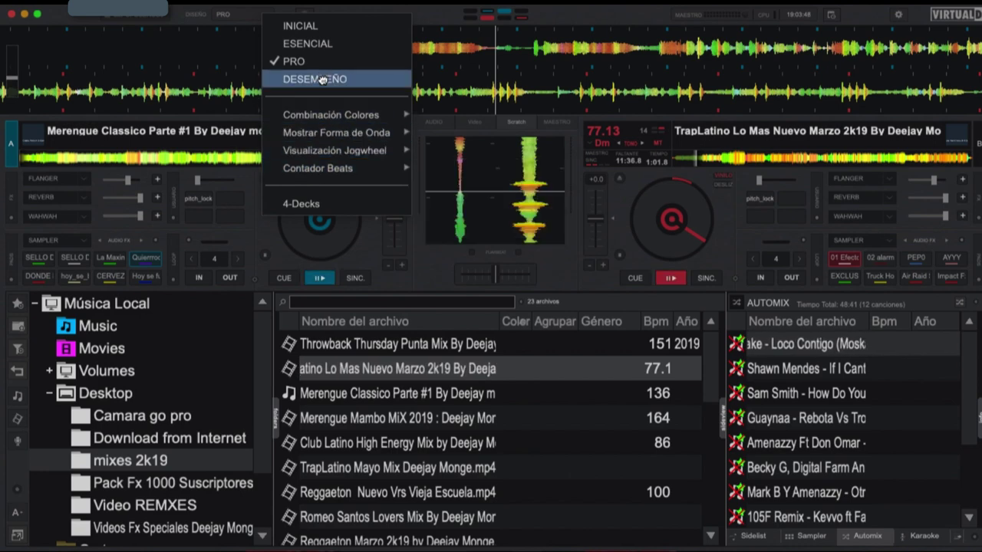
{"action": "left_click", "coordinate": [309, 45]}
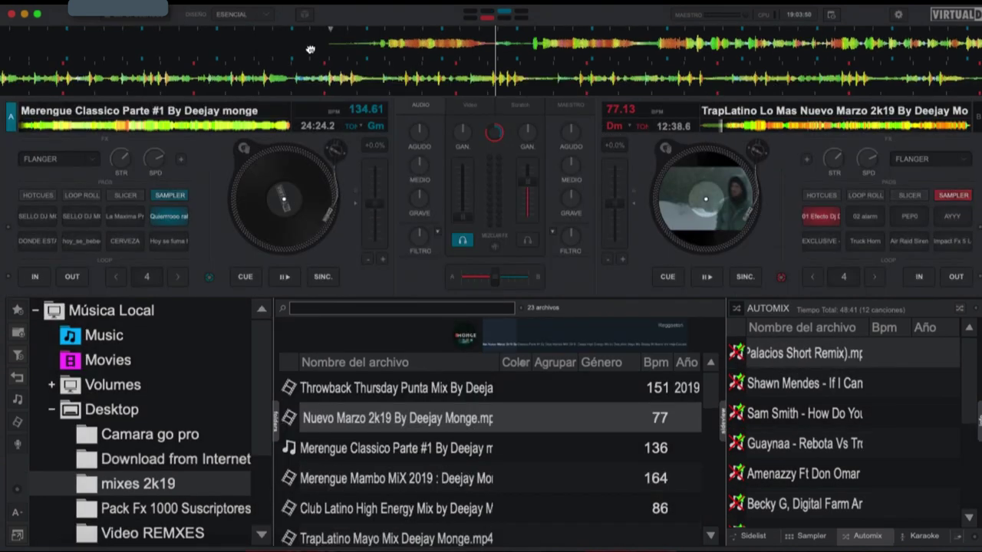
{"action": "left_click", "coordinate": [241, 14]}
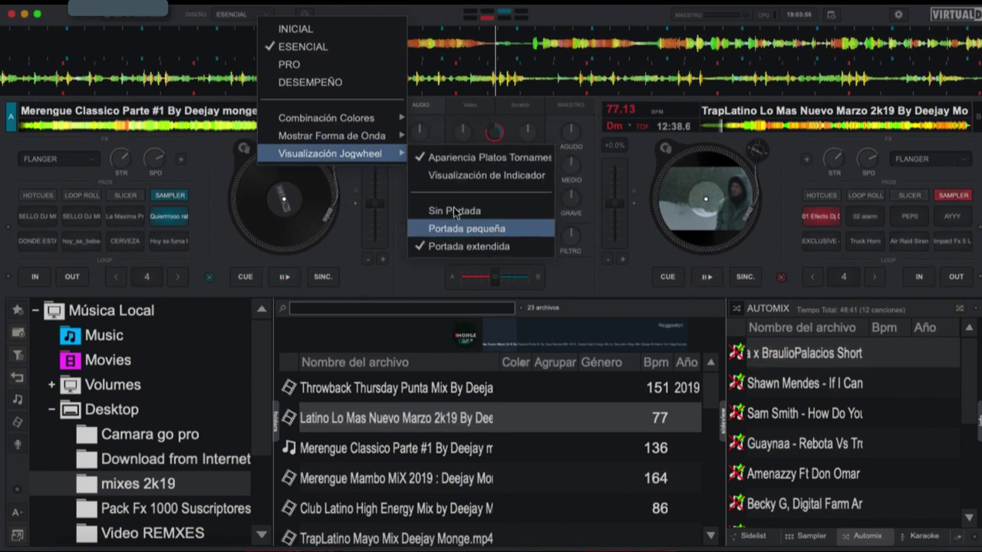
{"action": "mouse_move", "coordinate": [387, 139]}
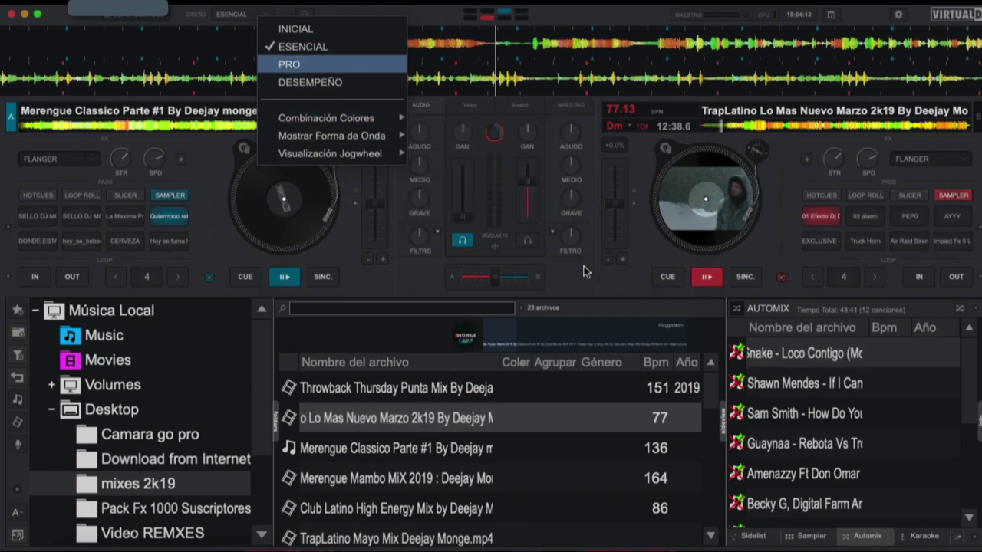
Step: Leave the layout options and cycle the mixer through its Video, Scratch and Maestro views, ending on Audio
{"action": "mouse_move", "coordinate": [355, 115]}
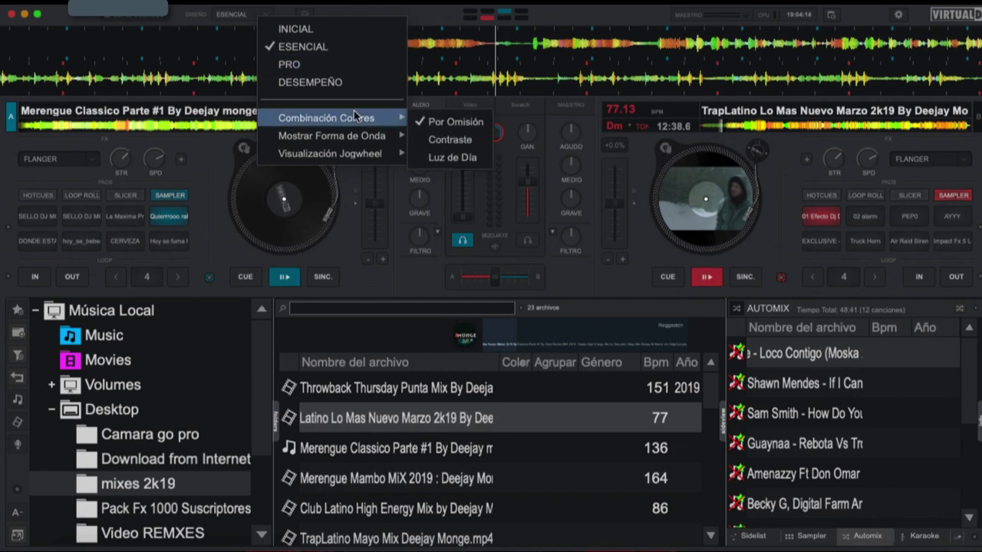
{"action": "left_click", "coordinate": [587, 281]}
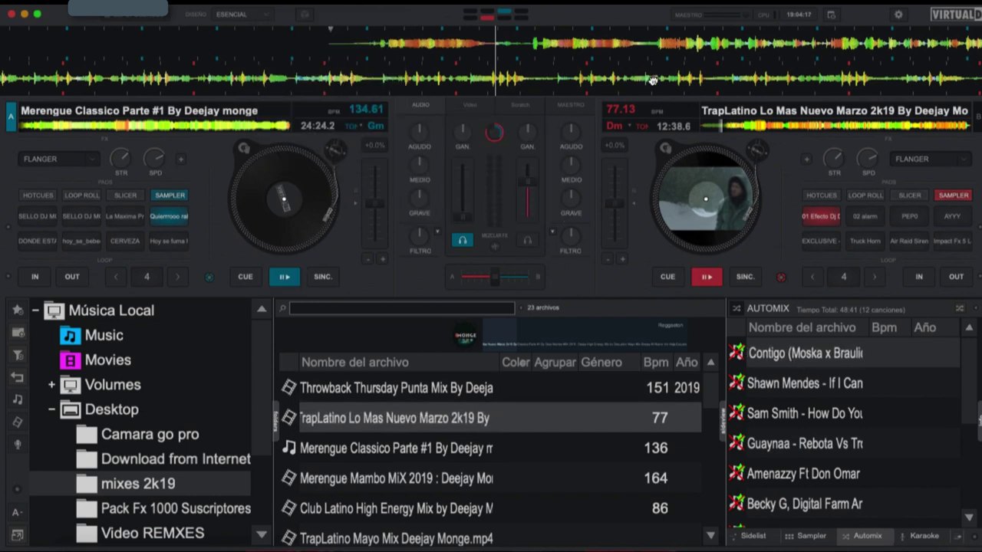
{"action": "left_click", "coordinate": [470, 104]}
{"action": "left_click", "coordinate": [521, 105]}
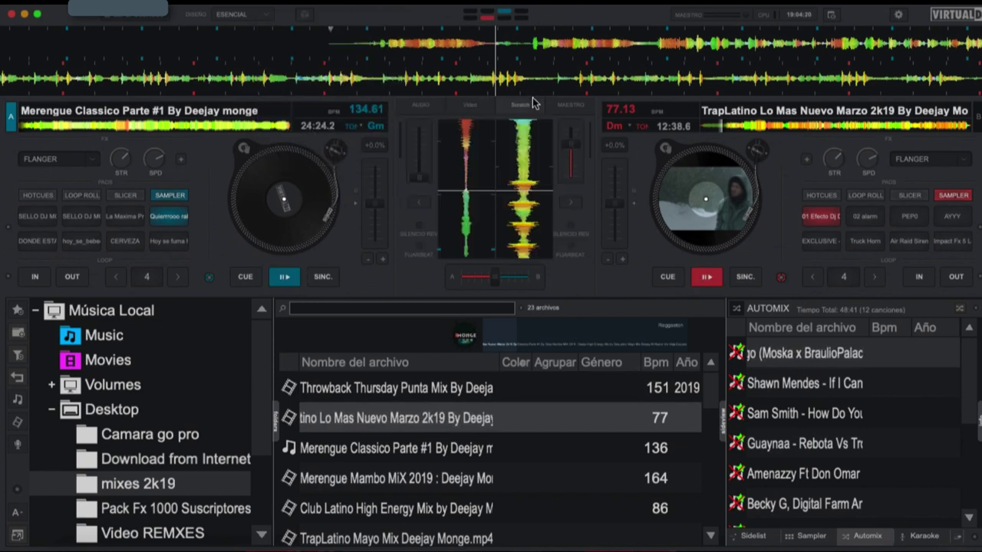
{"action": "left_click", "coordinate": [576, 105]}
{"action": "left_click", "coordinate": [411, 107]}
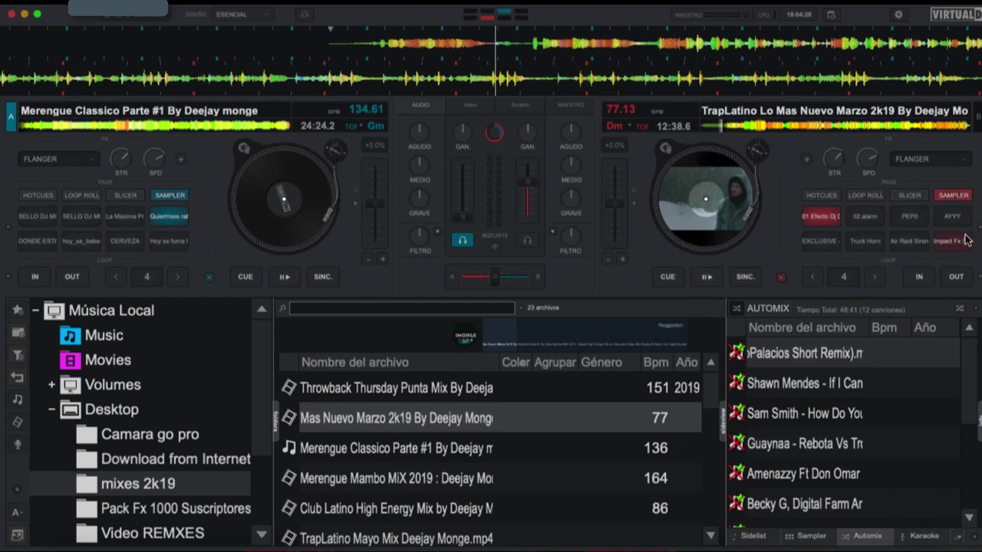
Step: Play the PEPO sample on deck B and look over the trigger mode options of the Impact Fx pad
{"action": "left_click", "coordinate": [910, 217]}
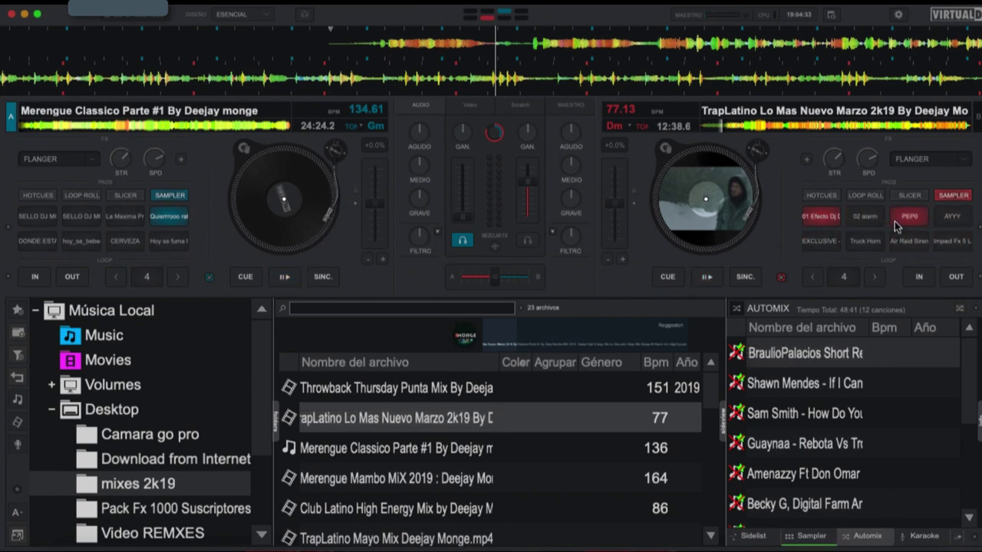
{"action": "right_click", "coordinate": [972, 236]}
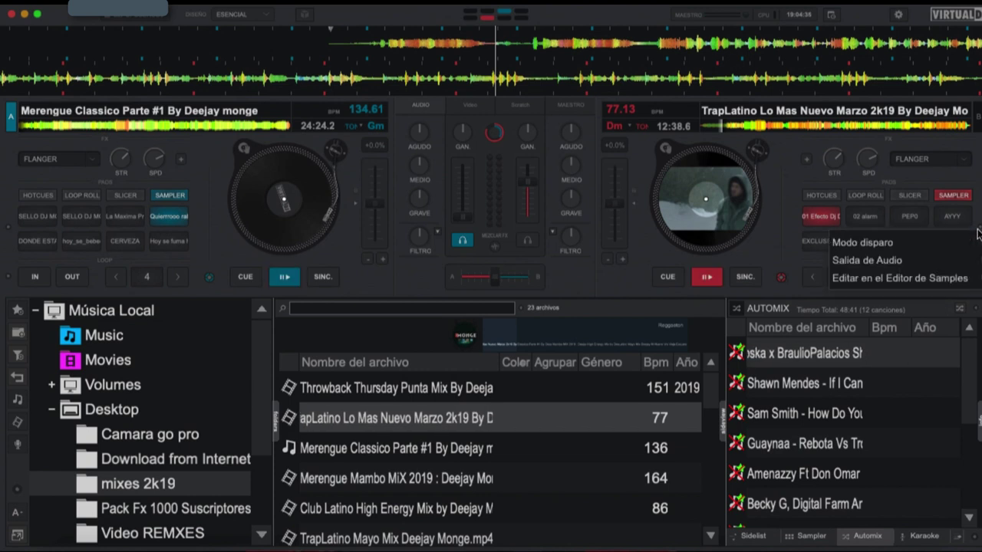
{"action": "mouse_move", "coordinate": [855, 242]}
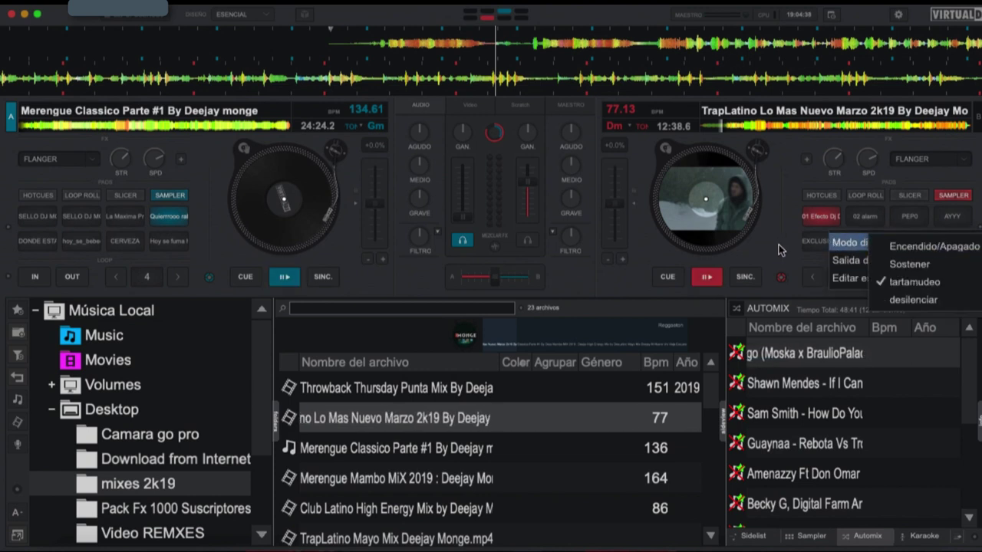
{"action": "left_click", "coordinate": [933, 246]}
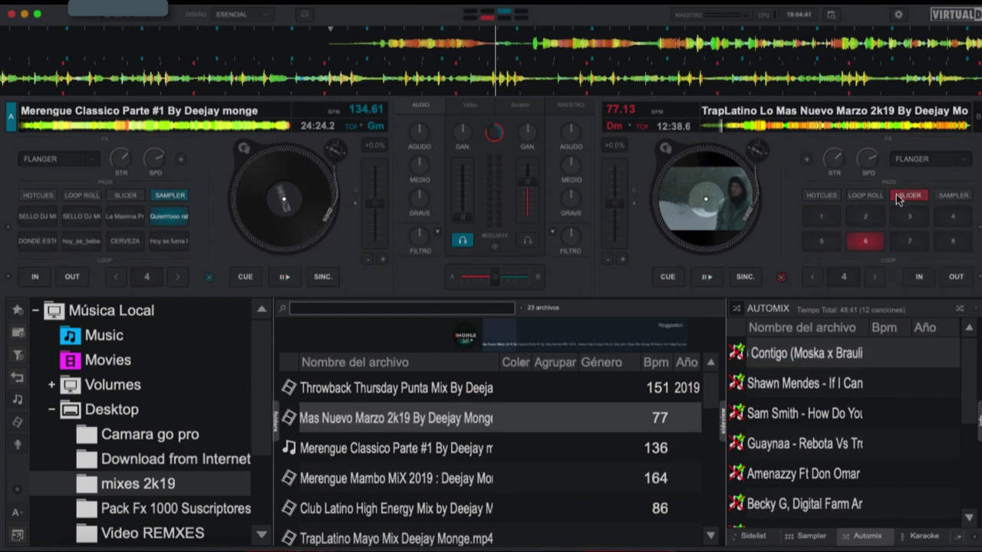
Step: Show deck B's other pad pages, return the pads to SAMPLER, and briefly demonstrate its 4-beat loop
{"action": "left_click", "coordinate": [866, 197]}
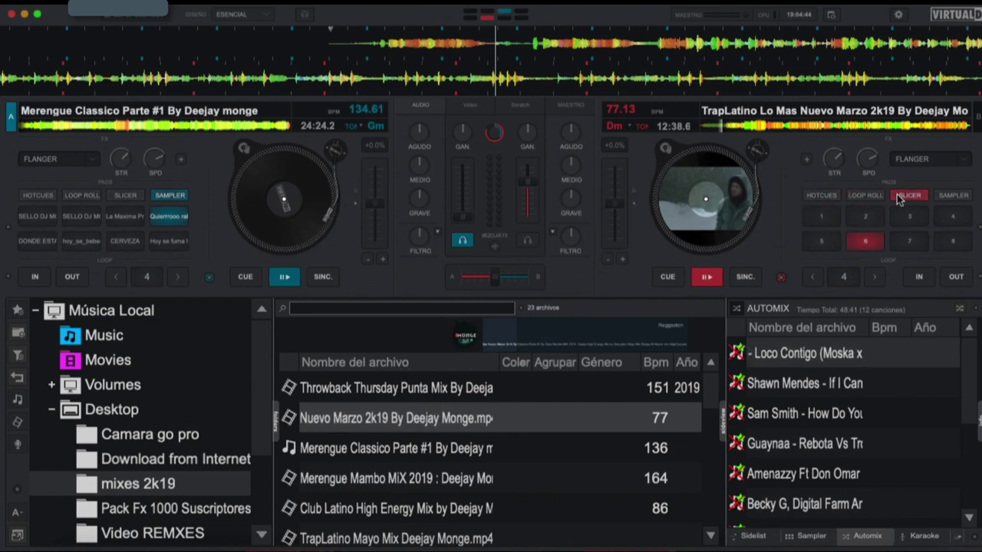
{"action": "left_click", "coordinate": [953, 195]}
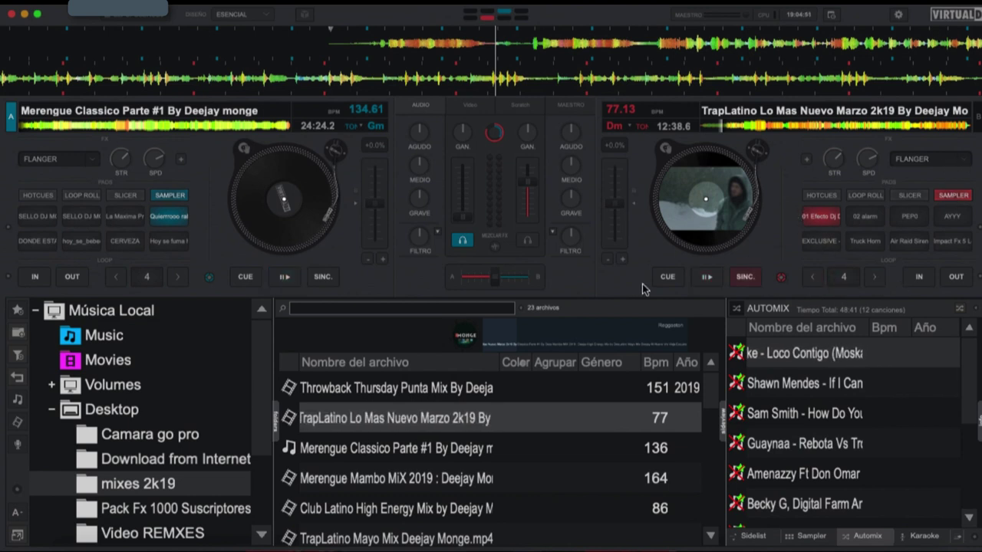
{"action": "left_click", "coordinate": [841, 278]}
{"action": "left_click", "coordinate": [842, 278]}
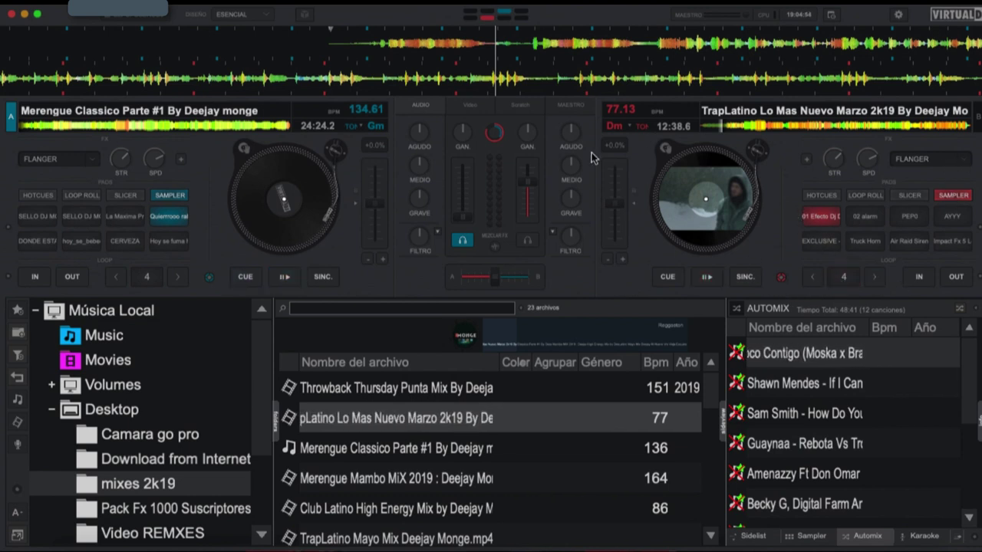
Step: Show the mixer's video preview, scratch waveforms and Maestro view again, returning to the audio controls
{"action": "left_click", "coordinate": [469, 104]}
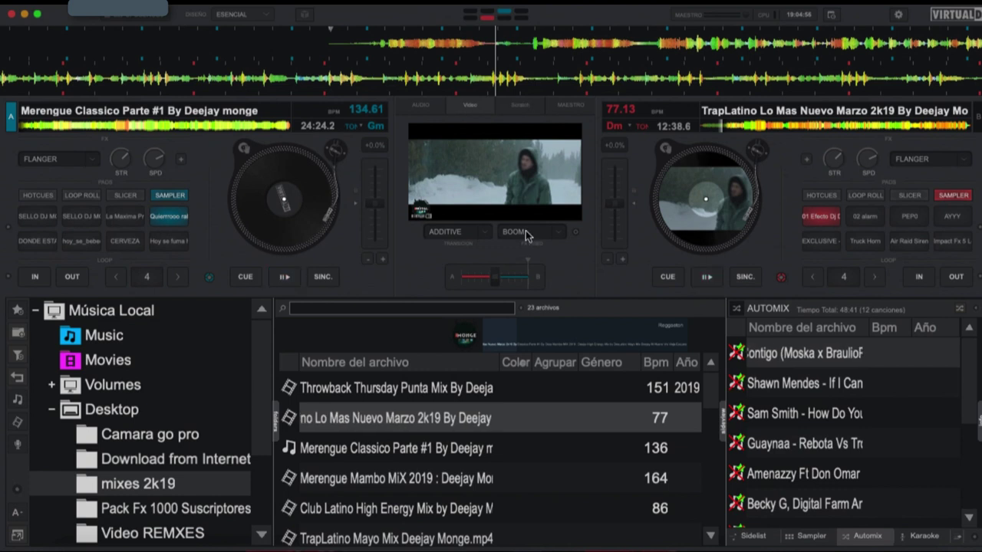
{"action": "left_click", "coordinate": [520, 104]}
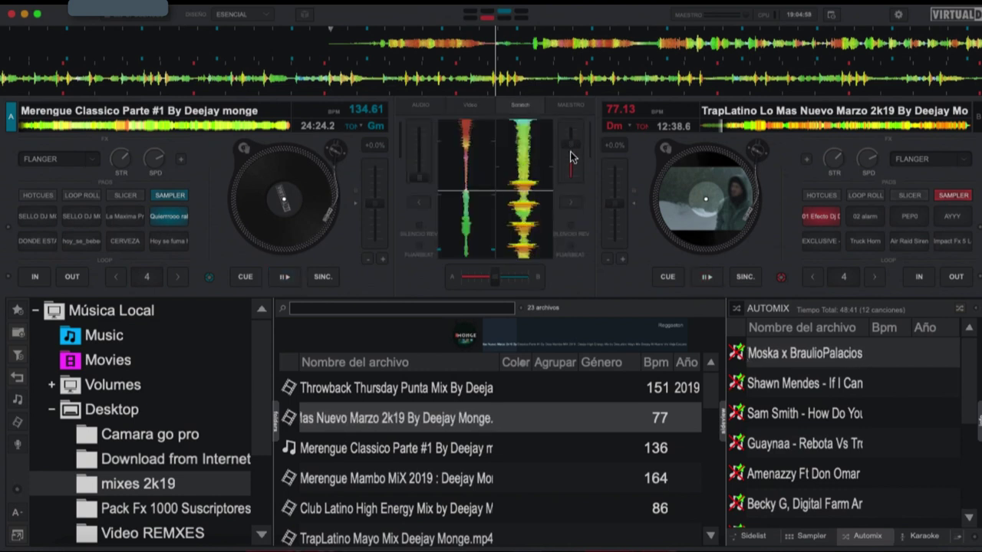
{"action": "left_click", "coordinate": [571, 104]}
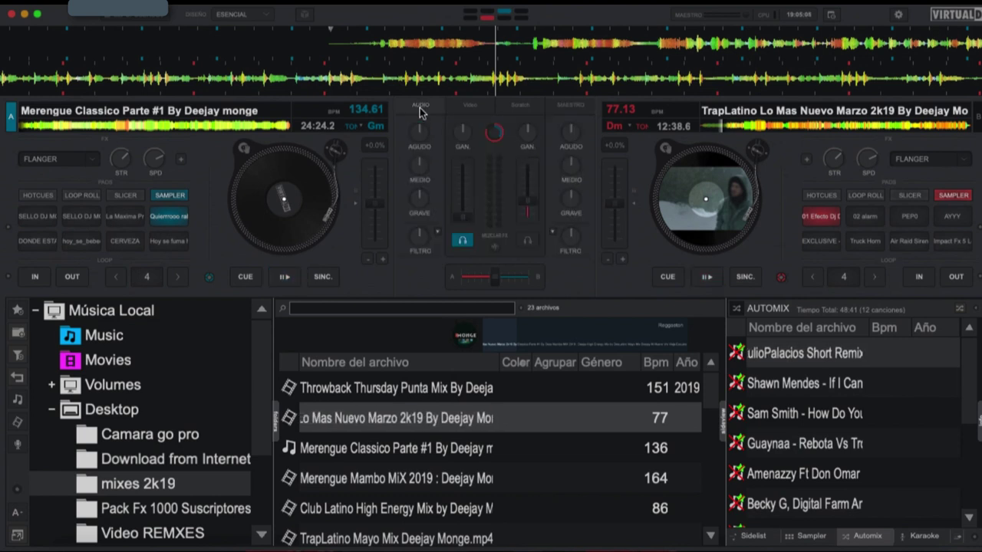
Step: Set the color combination of the ESENCIAL layout to Contraste
{"action": "left_click", "coordinate": [268, 14]}
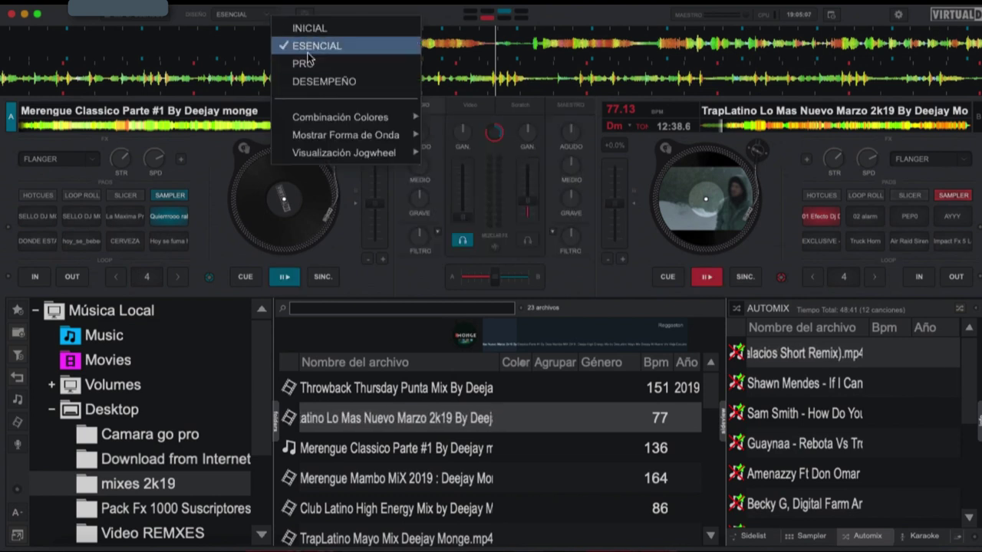
{"action": "mouse_move", "coordinate": [345, 116]}
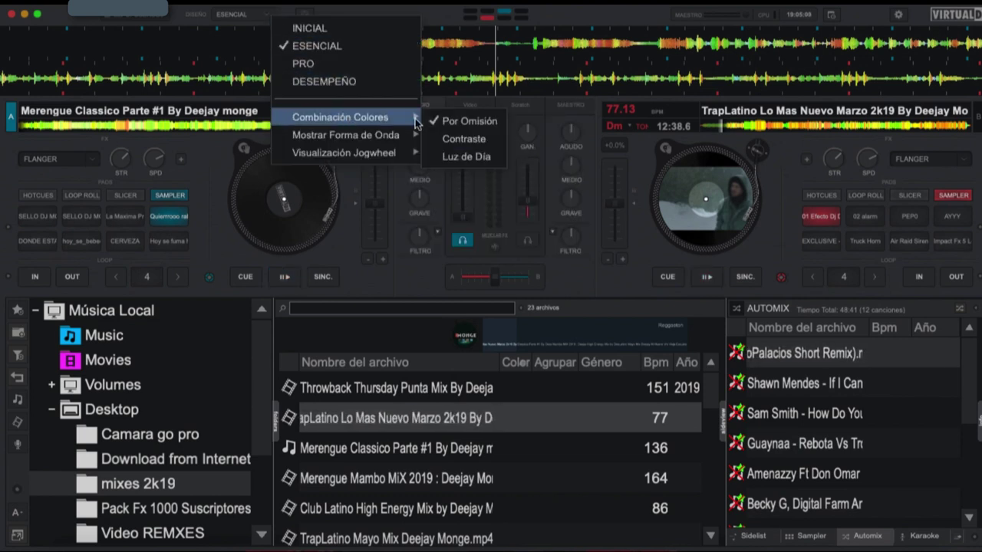
{"action": "left_click", "coordinate": [450, 139]}
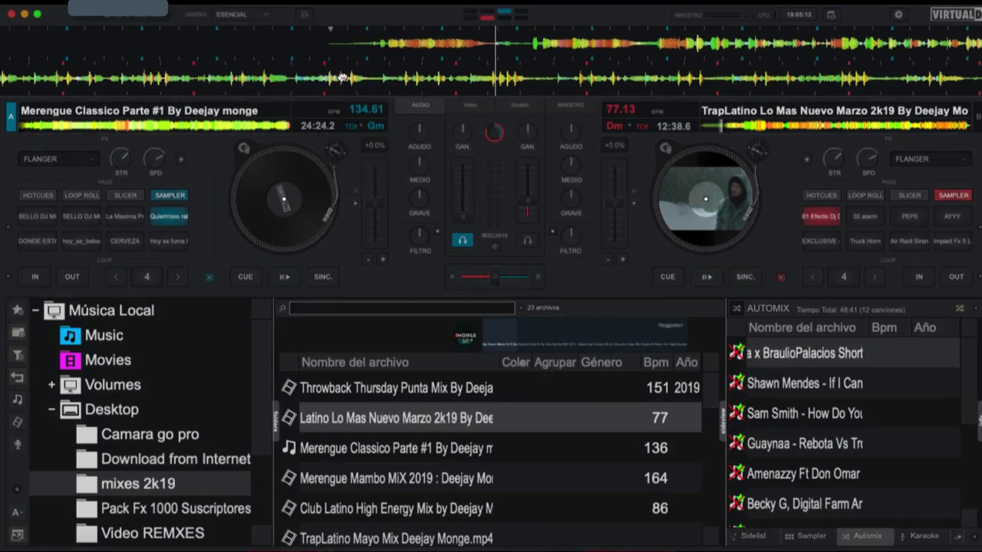
Step: Examine the jogwheel display options and the list of available layouts, keeping the ESENCIAL layout
{"action": "left_click", "coordinate": [263, 14]}
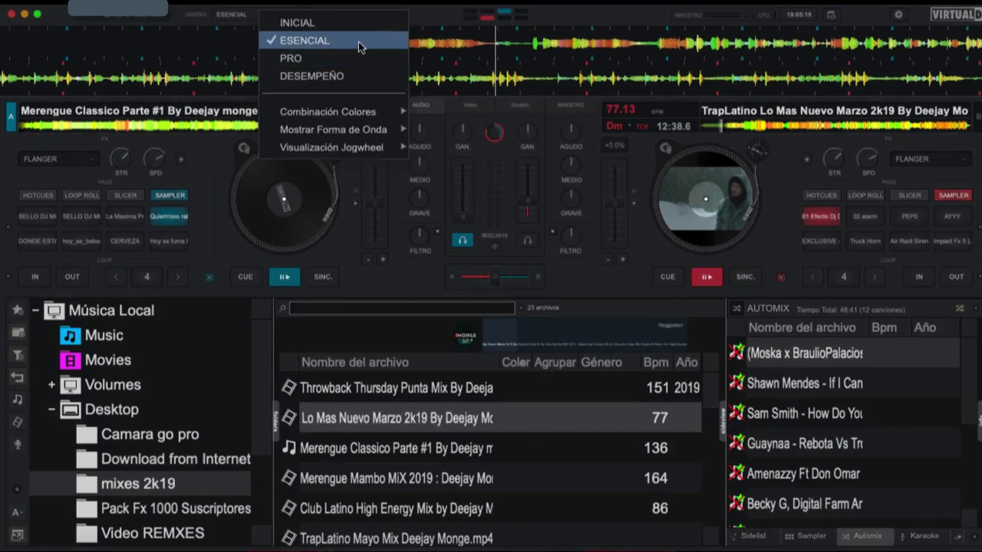
{"action": "mouse_move", "coordinate": [331, 147]}
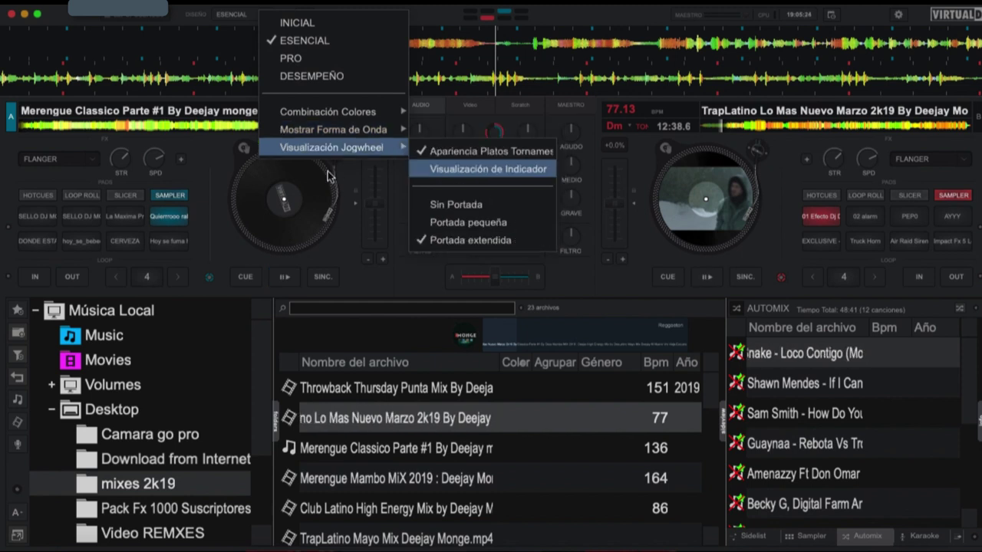
{"action": "left_click", "coordinate": [590, 292]}
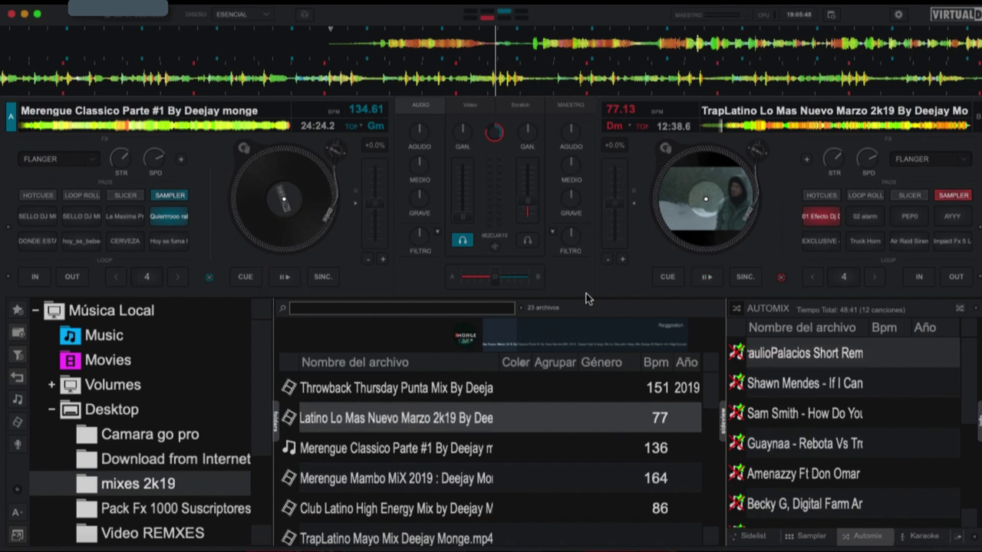
{"action": "left_click", "coordinate": [234, 17]}
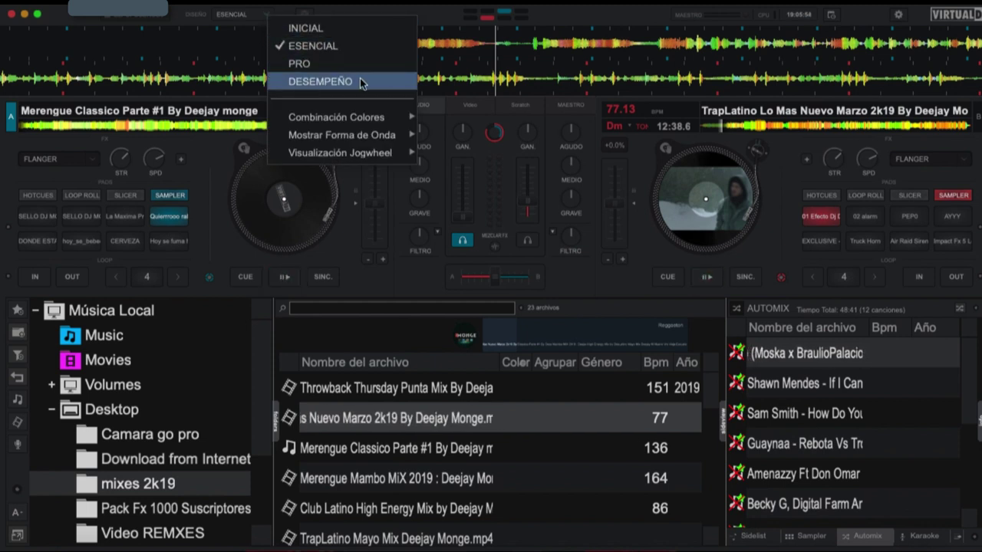
{"action": "left_click", "coordinate": [645, 252]}
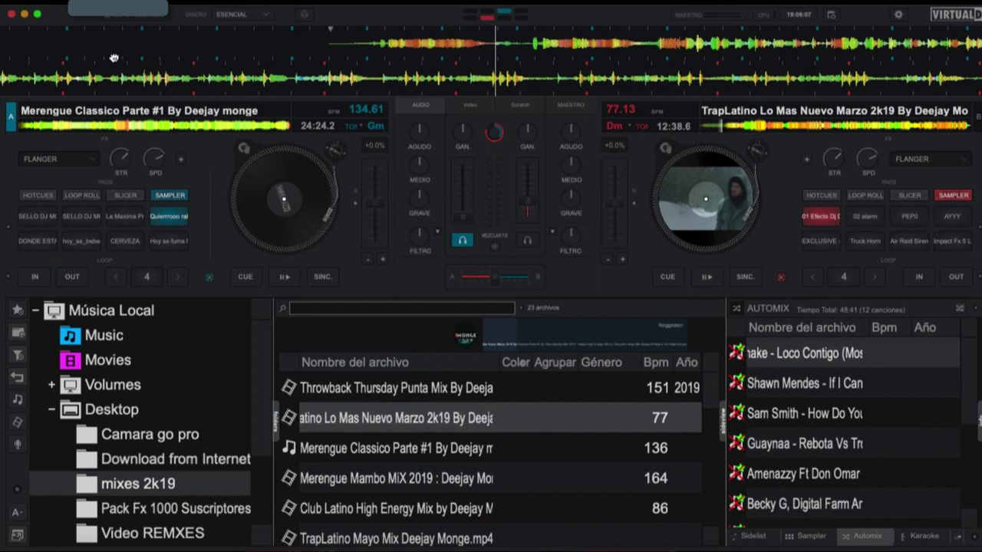
{"action": "left_click", "coordinate": [259, 14]}
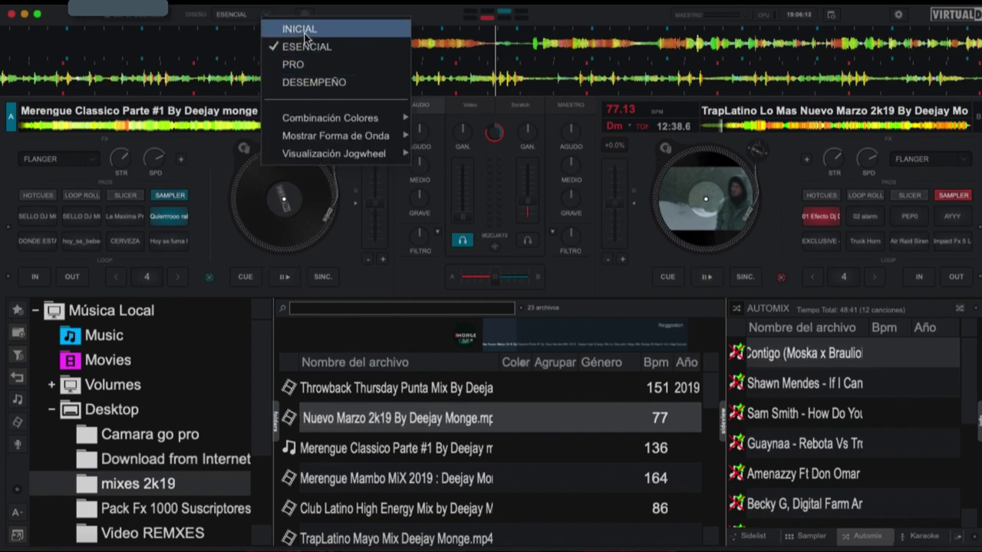
{"action": "left_click", "coordinate": [632, 285]}
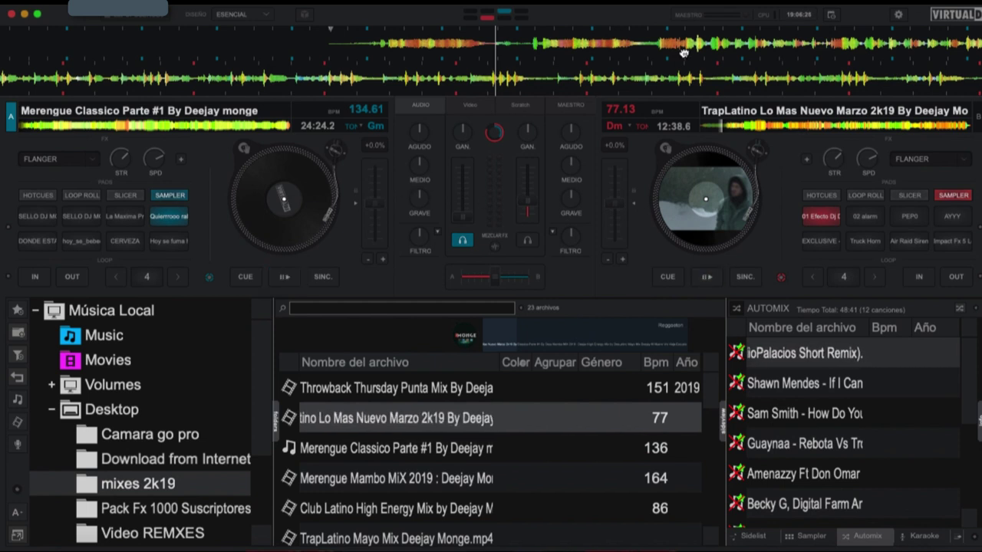
Step: Open the skin settings and apply the Old skin from the main skins list
{"action": "left_click", "coordinate": [902, 21]}
{"action": "left_click", "coordinate": [171, 46]}
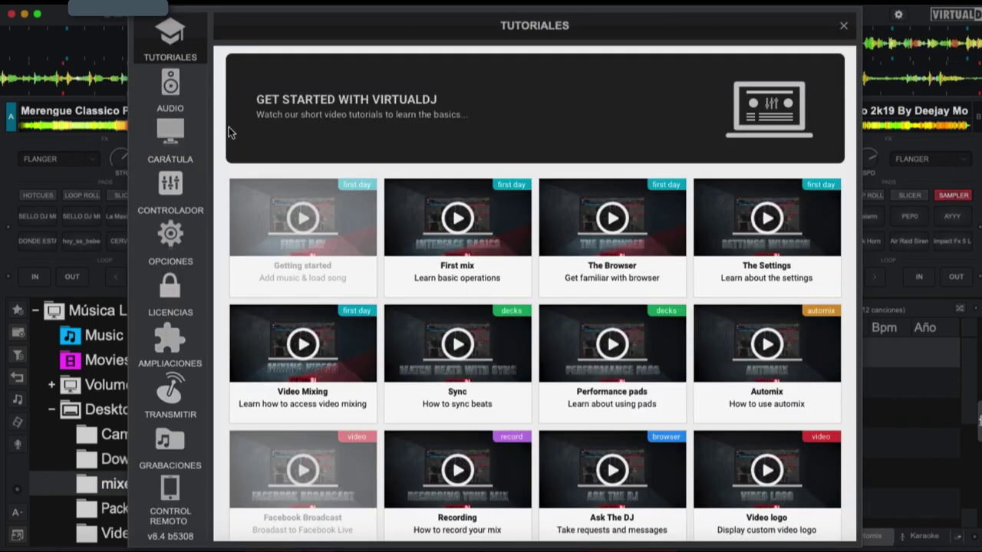
{"action": "left_click", "coordinate": [171, 140]}
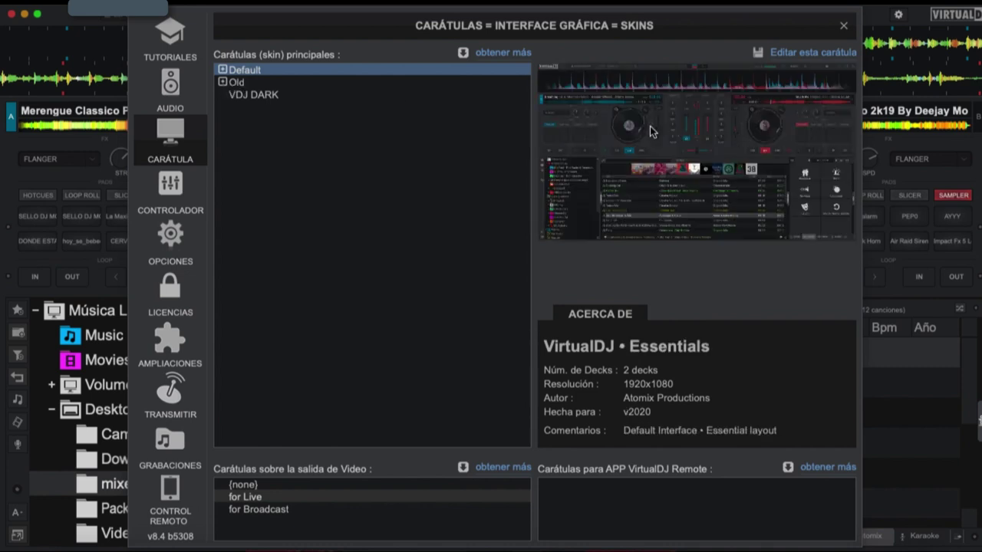
{"action": "left_click", "coordinate": [234, 82]}
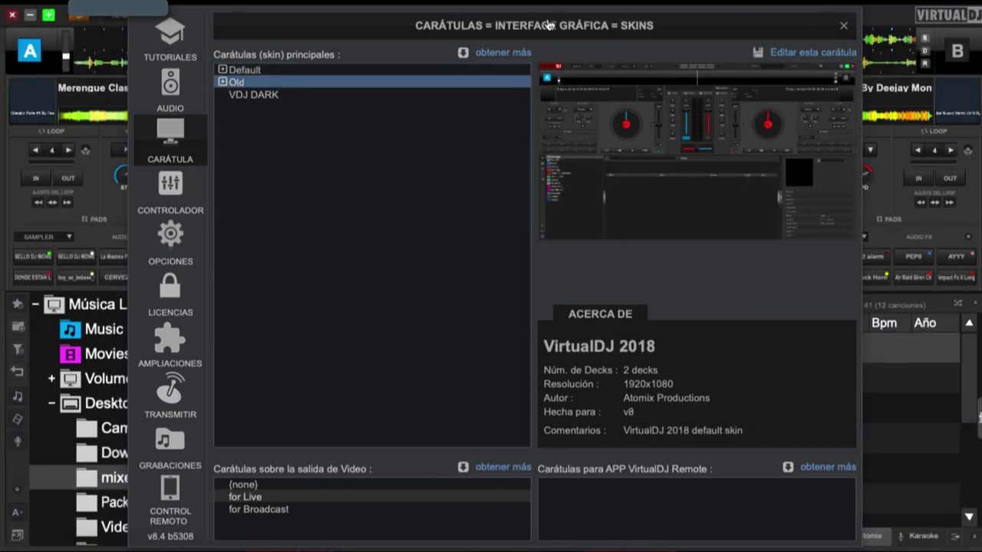
Step: Move the settings window aside, show the old skin's Video, Maestro and Mixer views, and bring the window back
{"action": "left_click_drag", "start_coordinate": [814, 35], "coordinate": [981, 386]}
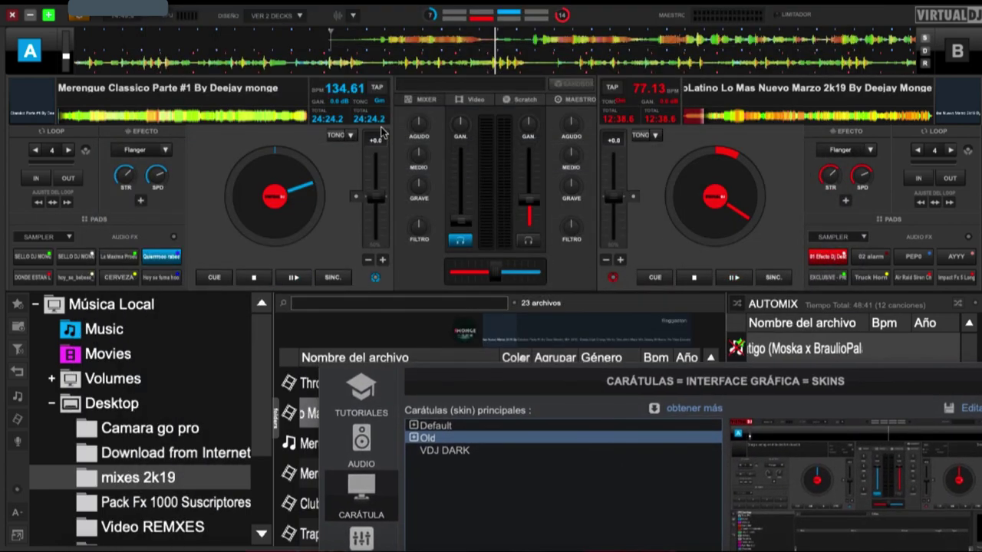
{"action": "left_click", "coordinate": [474, 100]}
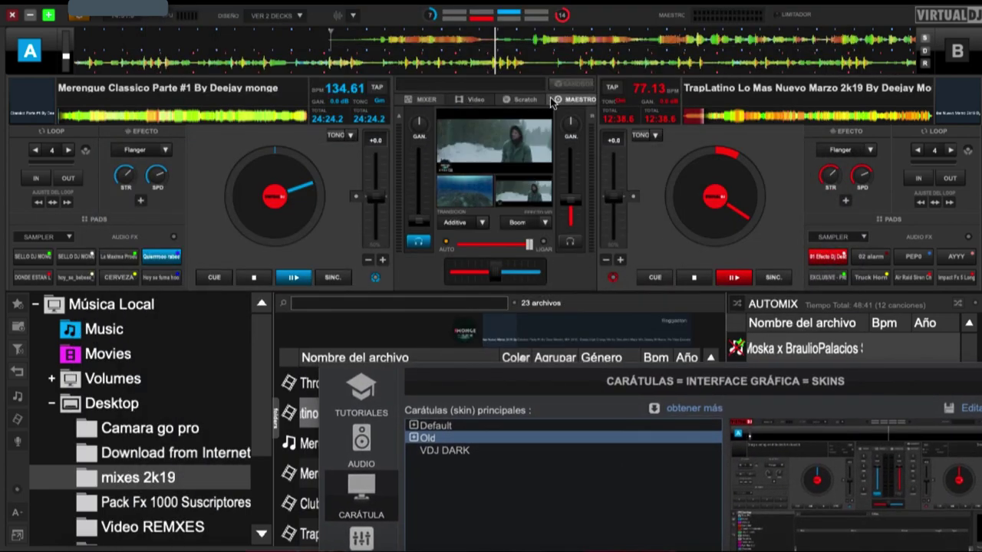
{"action": "left_click", "coordinate": [577, 100]}
{"action": "left_click", "coordinate": [424, 100]}
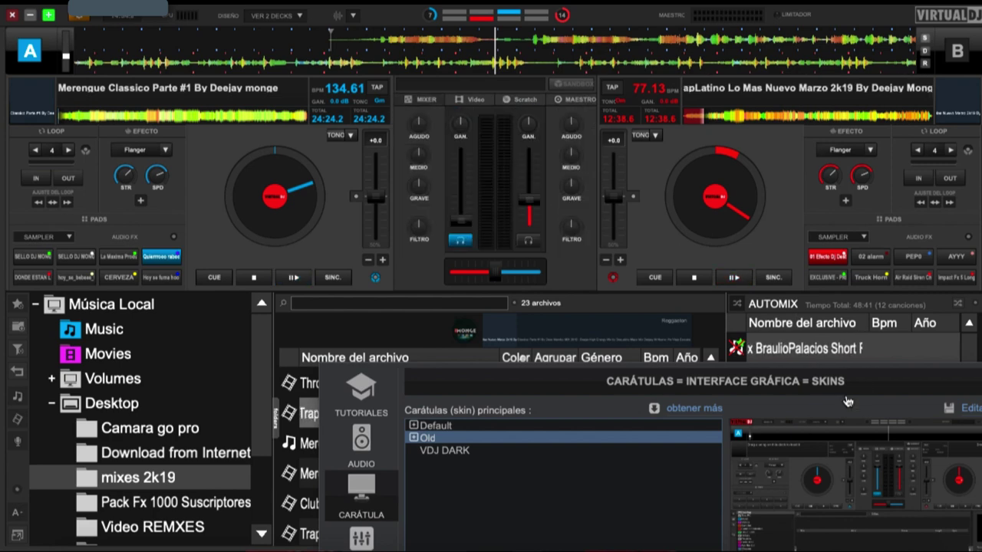
{"action": "left_click_drag", "start_coordinate": [873, 385], "coordinate": [685, 43]}
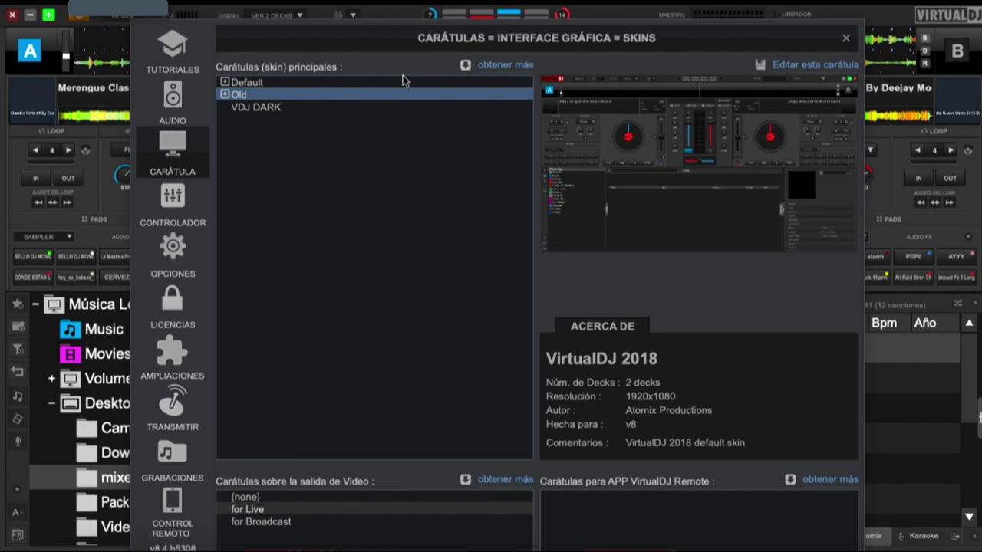
Step: Apply the VDJ DARK skin, close the settings, and show its Video mixer view
{"action": "left_click", "coordinate": [264, 111]}
{"action": "left_click", "coordinate": [846, 38]}
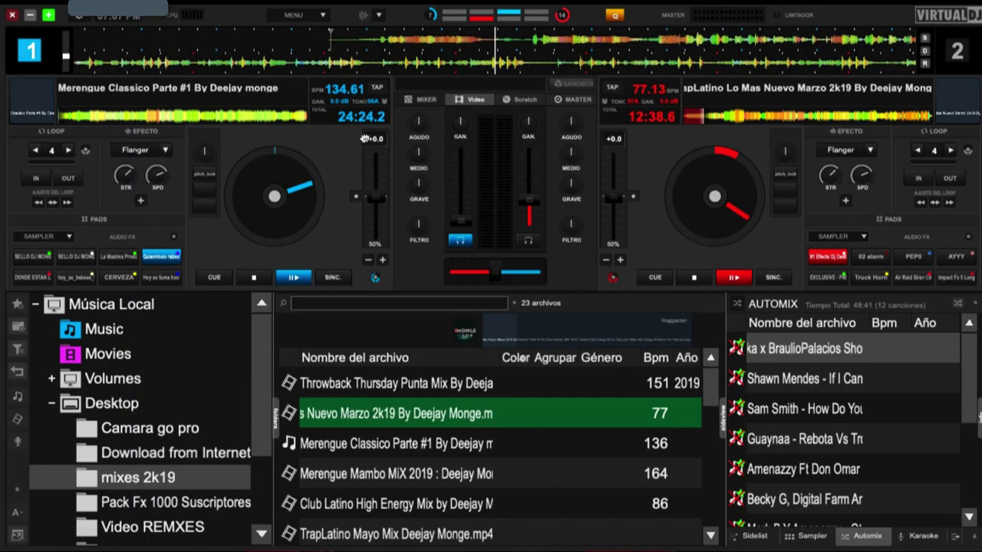
{"action": "left_click", "coordinate": [469, 99]}
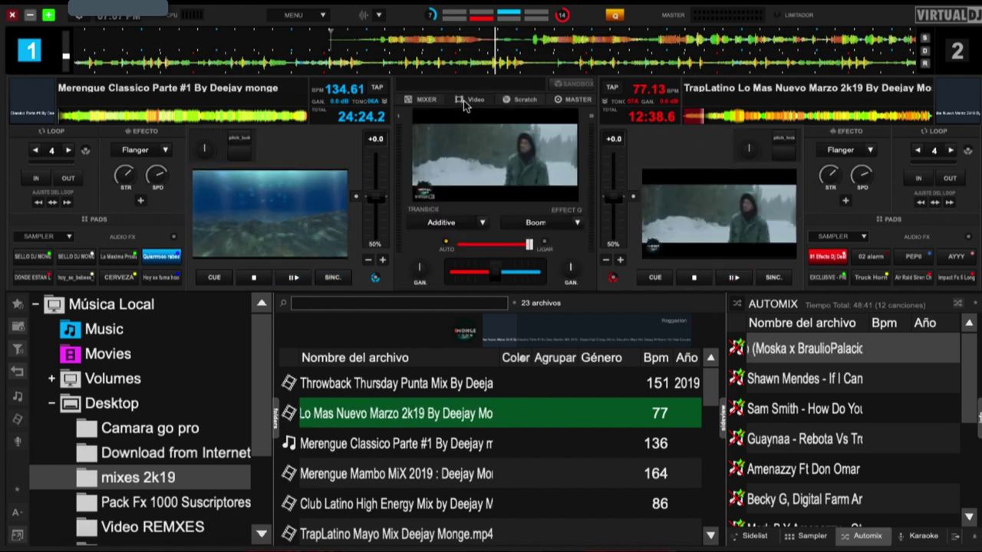